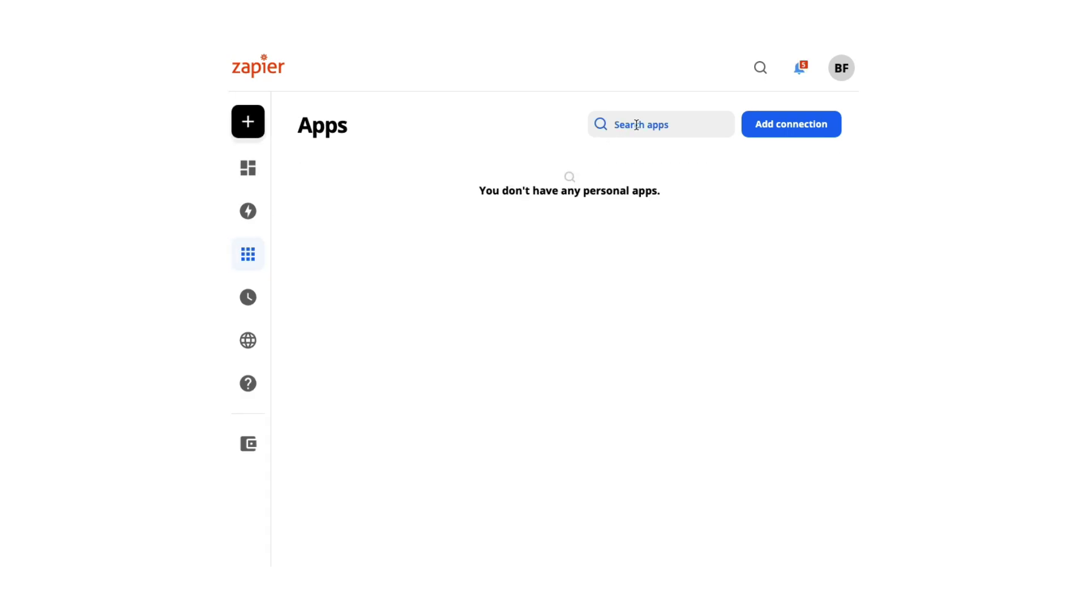
# Search the Apps page for 'pipedrive' on the way to the Facebook New Lead zap.
pyautogui.write('pipedrive')
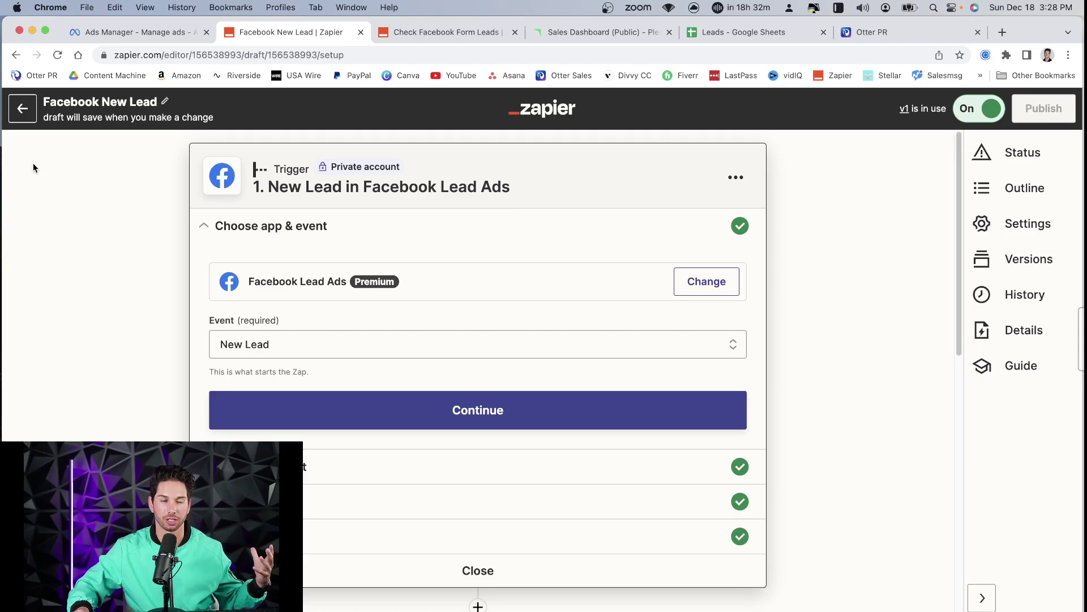
# Confirm the Facebook Lead Ads New Lead trigger and pull a sample lead, reaching Create Spreadsheet Row.
pyautogui.scroll(-1, 47, 254)
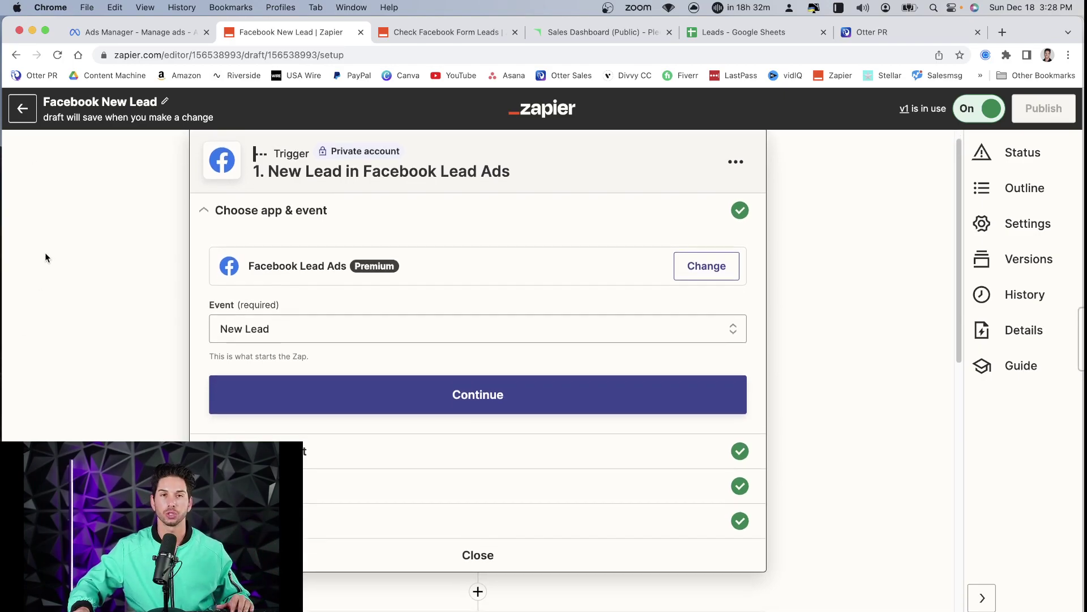
pyautogui.scroll(1, 45, 252)
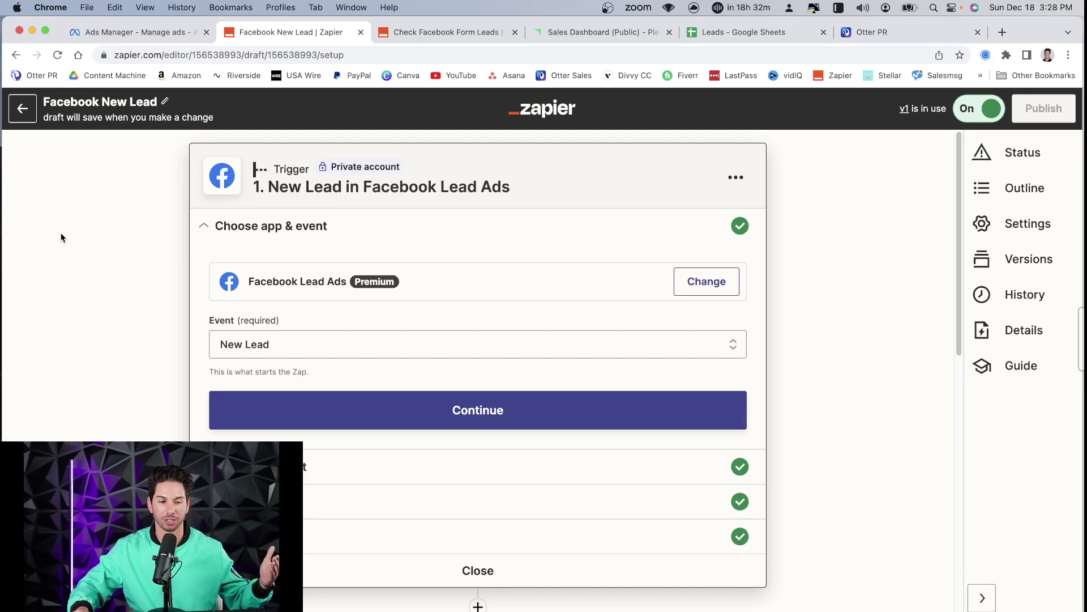
pyautogui.scroll(-1, 64, 240)
pyautogui.scroll(1, 70, 252)
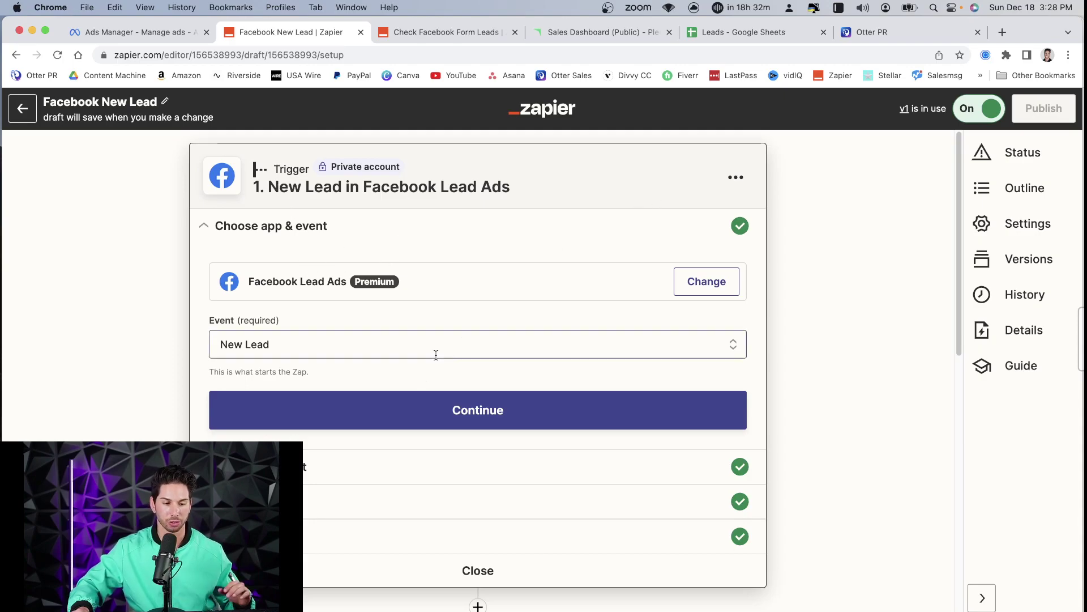
pyautogui.click(412, 415)
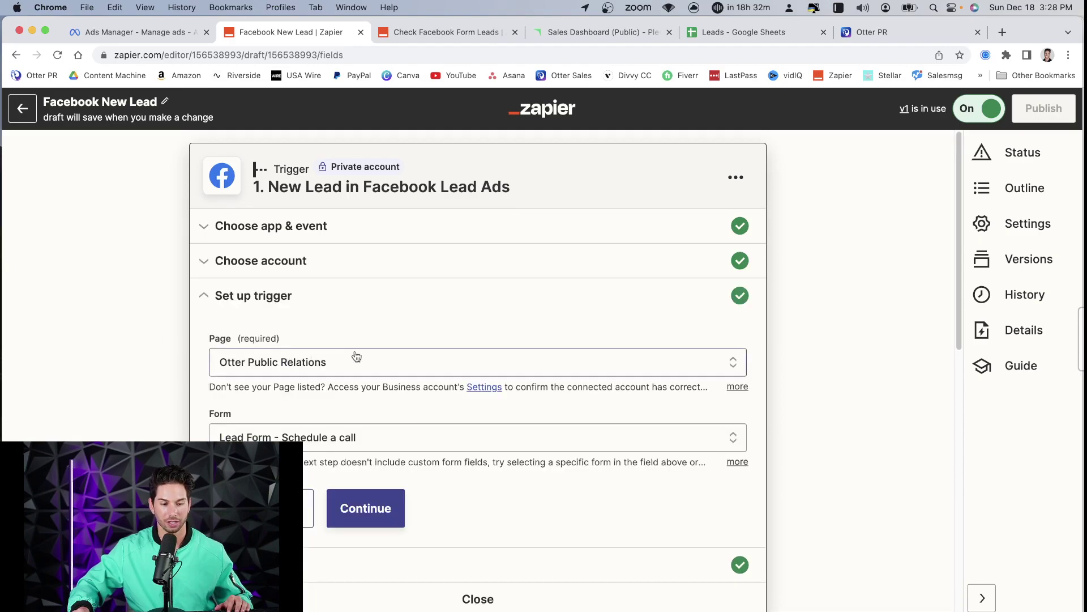
pyautogui.click(366, 508)
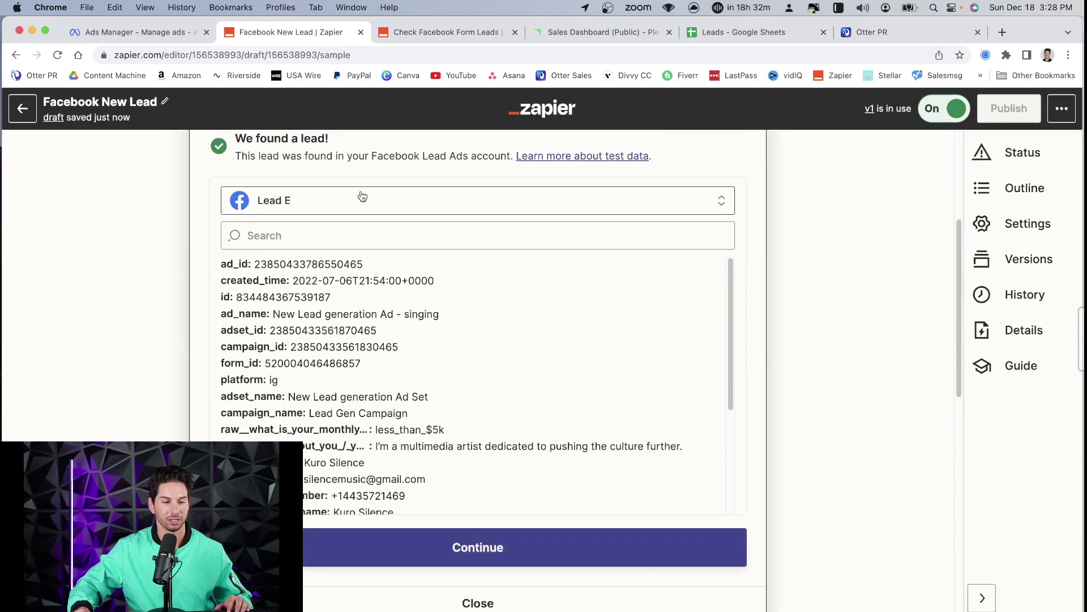
pyautogui.click(403, 546)
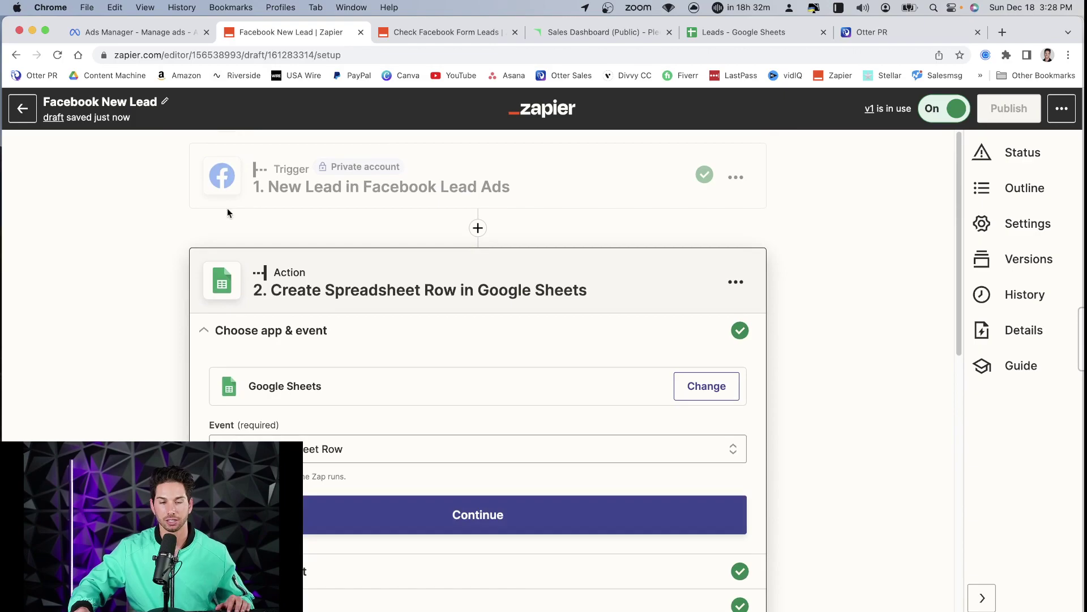
# Select the Leads sheet's header row, Date through Platform, for comparison.
pyautogui.click(713, 29)
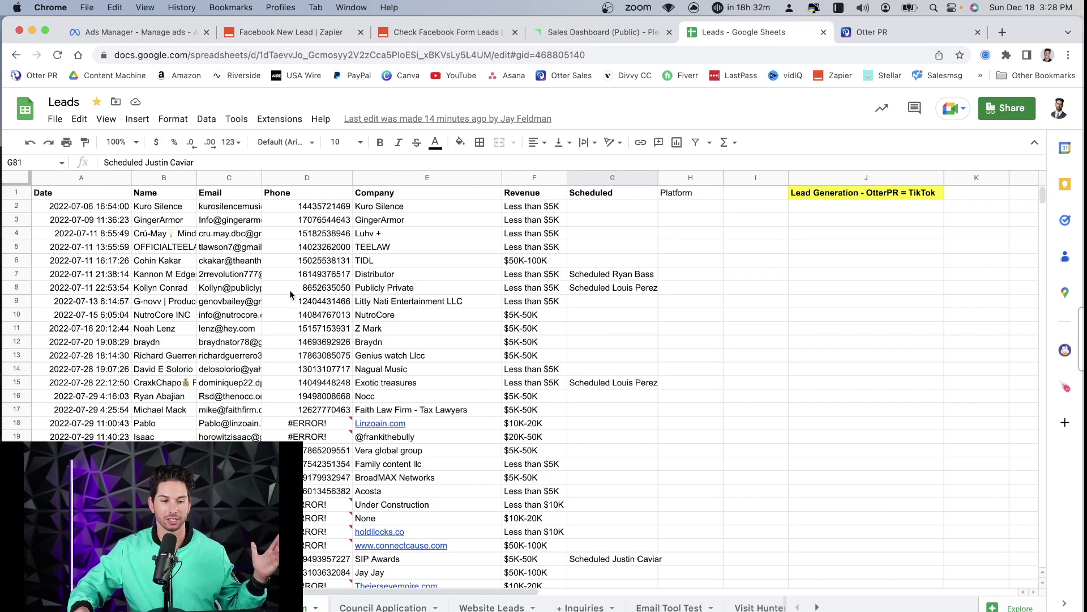
pyautogui.moveTo(120, 192); pyautogui.dragTo(238, 193)
pyautogui.keyDown('shift'); pyautogui.click(667, 192); pyautogui.keyUp('shift')
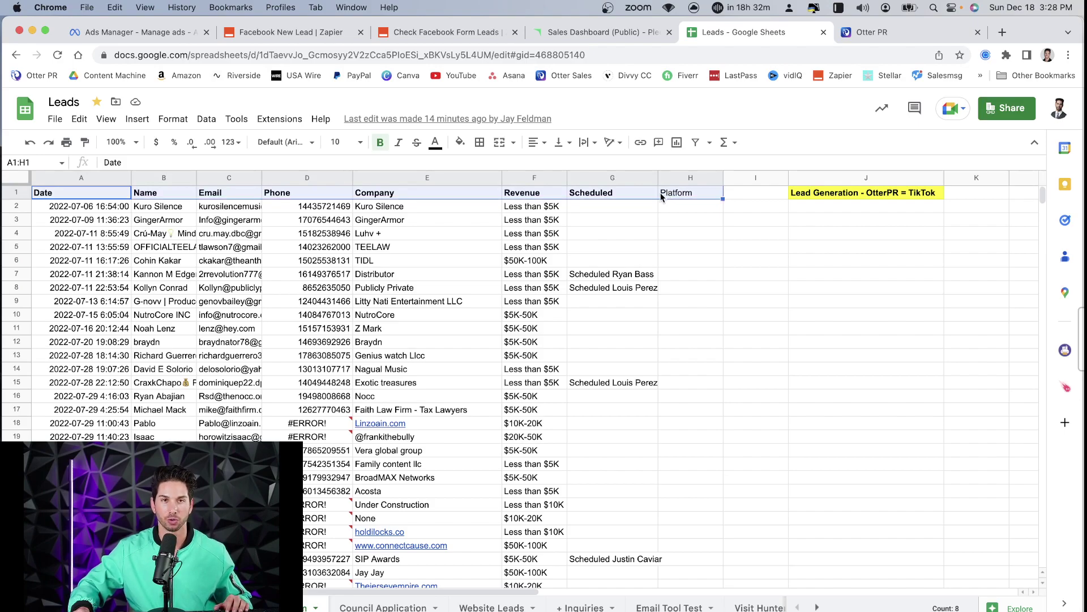
pyautogui.click(286, 32)
# Check the Create Spreadsheet Row field mappings into the Facebook Lead Form worksheet and continue.
pyautogui.scroll(-5, 148, 277)
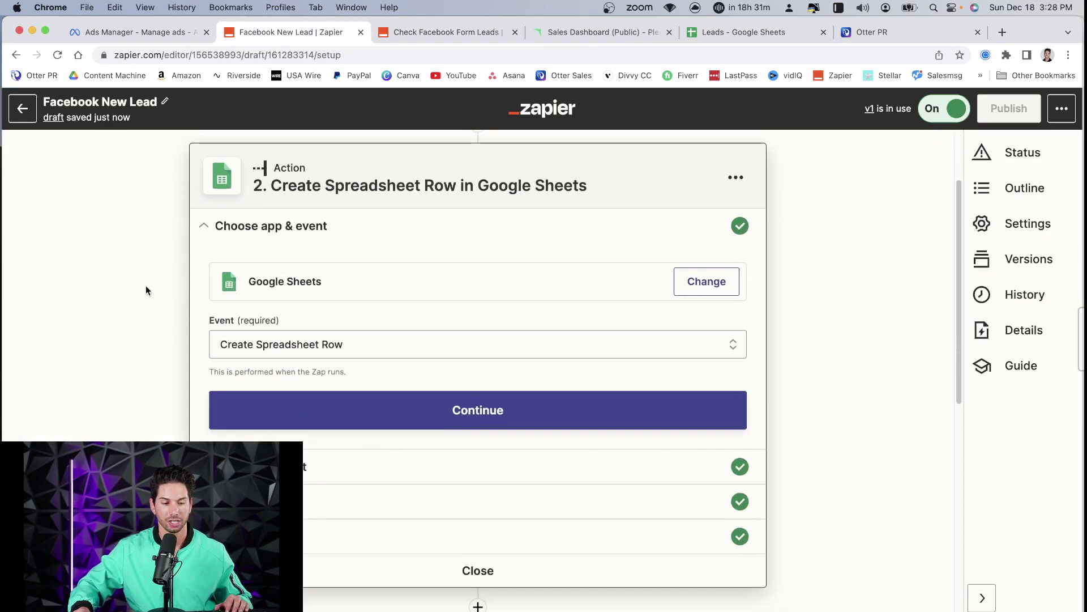
pyautogui.click(305, 481)
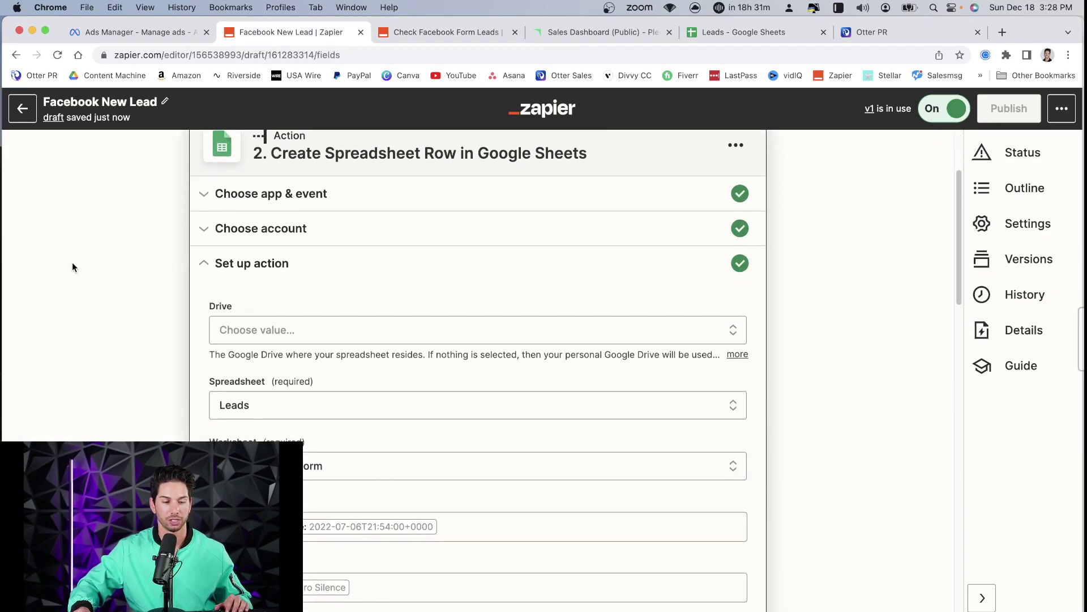
pyautogui.scroll(-10, 97, 300)
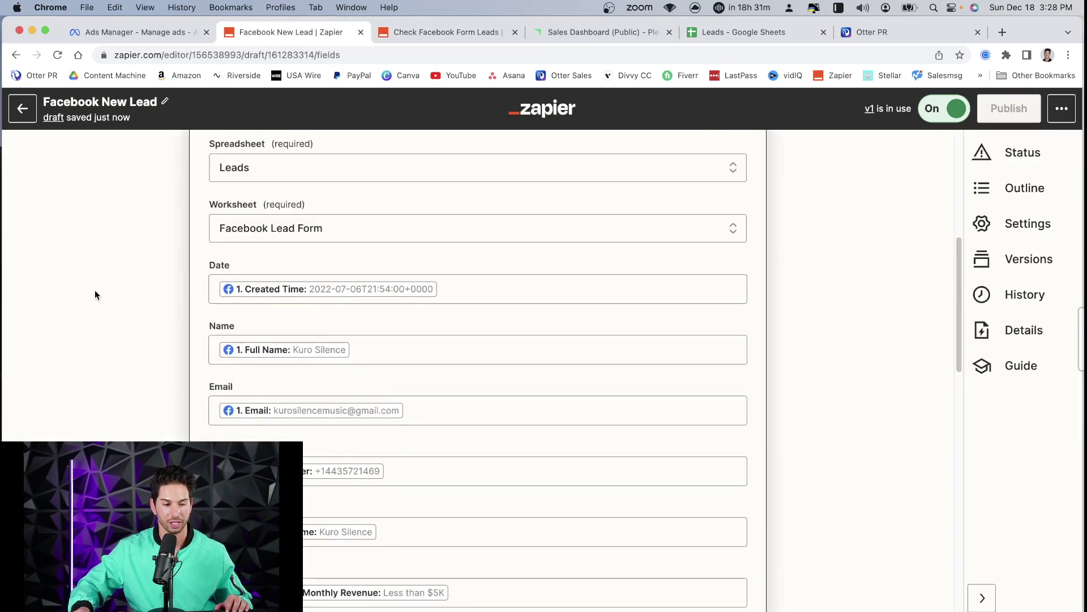
pyautogui.scroll(4, 319, 179)
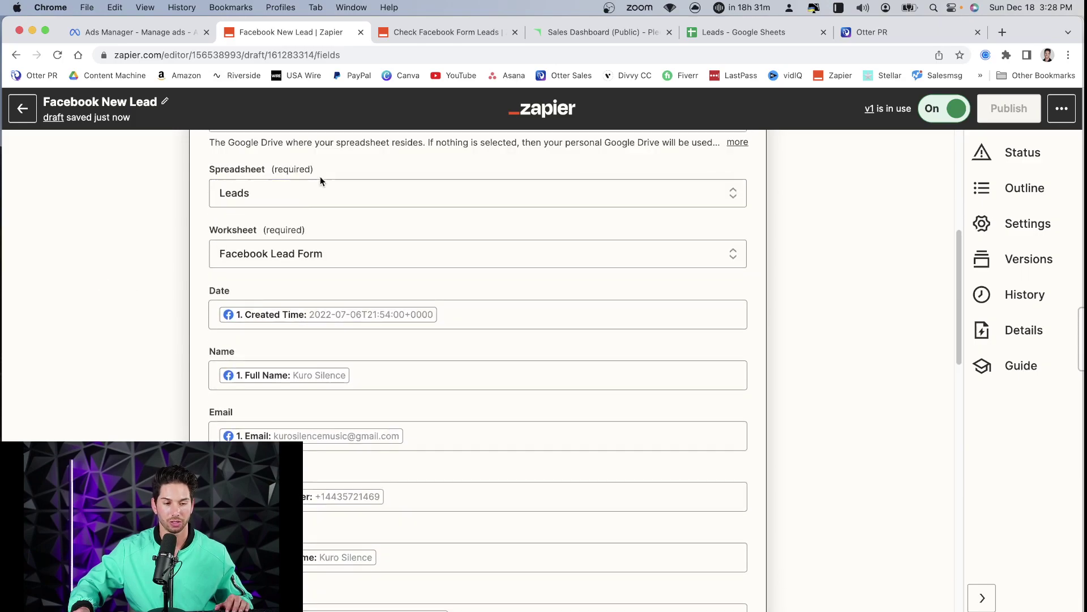
pyautogui.scroll(-3, 233, 396)
pyautogui.scroll(-5, 187, 362)
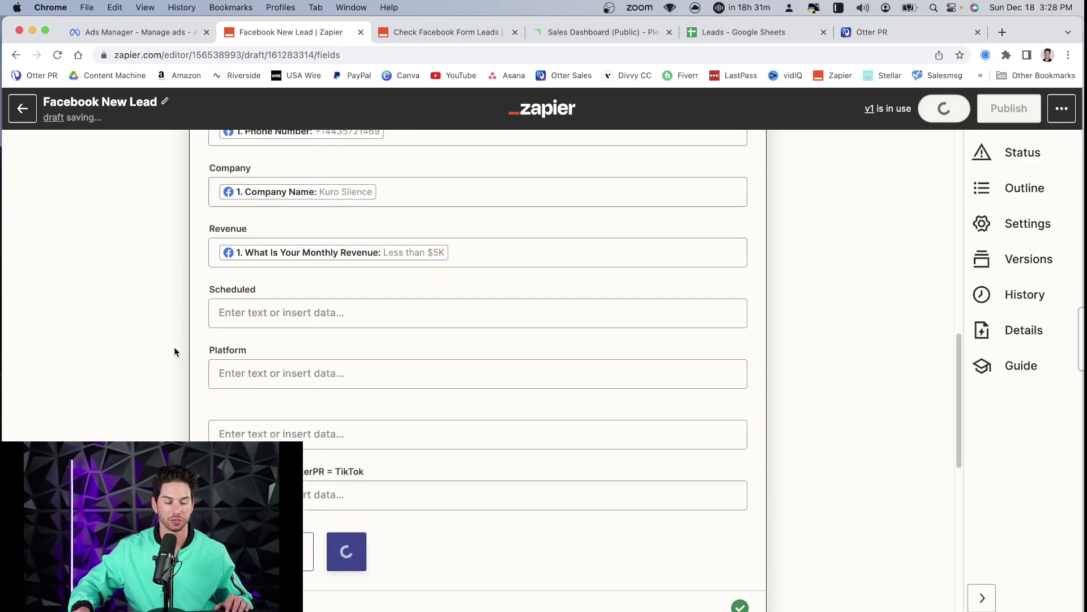
pyautogui.scroll(-2, 169, 340)
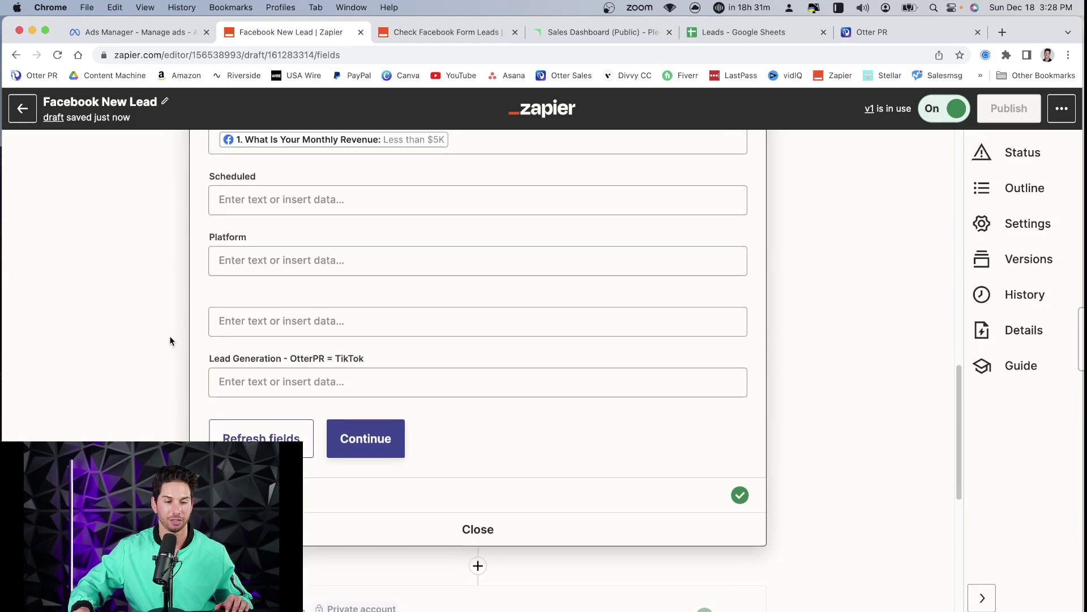
pyautogui.click(343, 431)
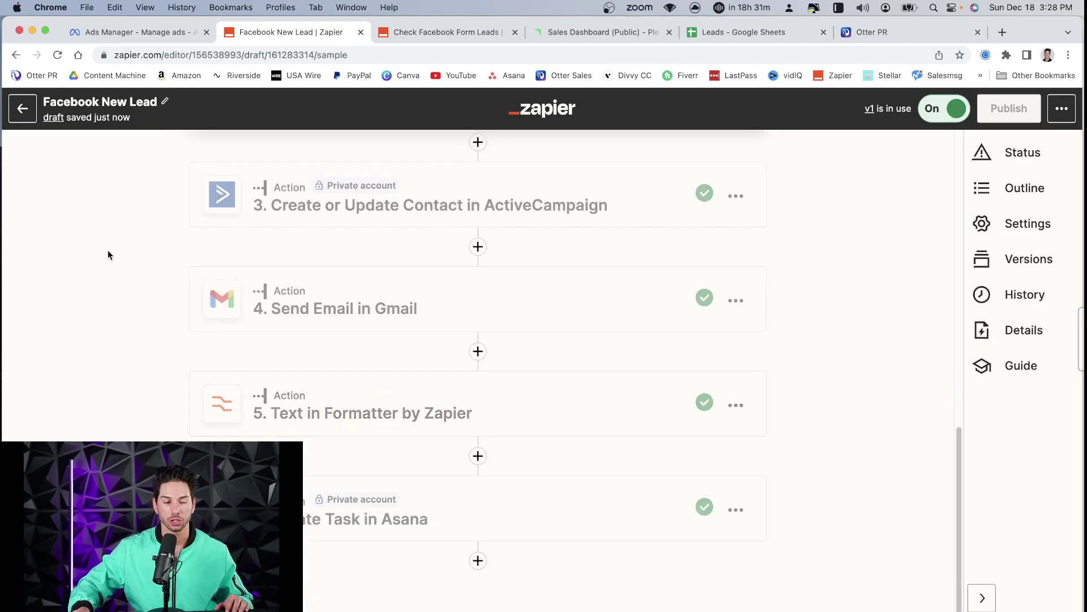
# Scroll the Leads sheet and inspect the Scheduled column's booked-call cells down to G83.
pyautogui.click(822, 26)
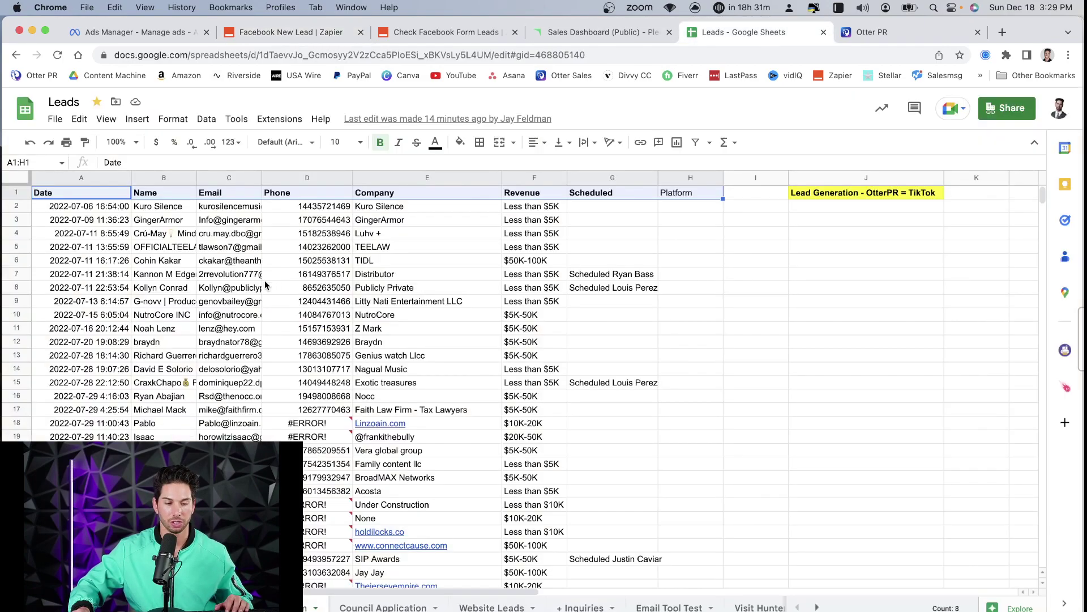
pyautogui.scroll(-8, 259, 281)
pyautogui.scroll(-2, 259, 281)
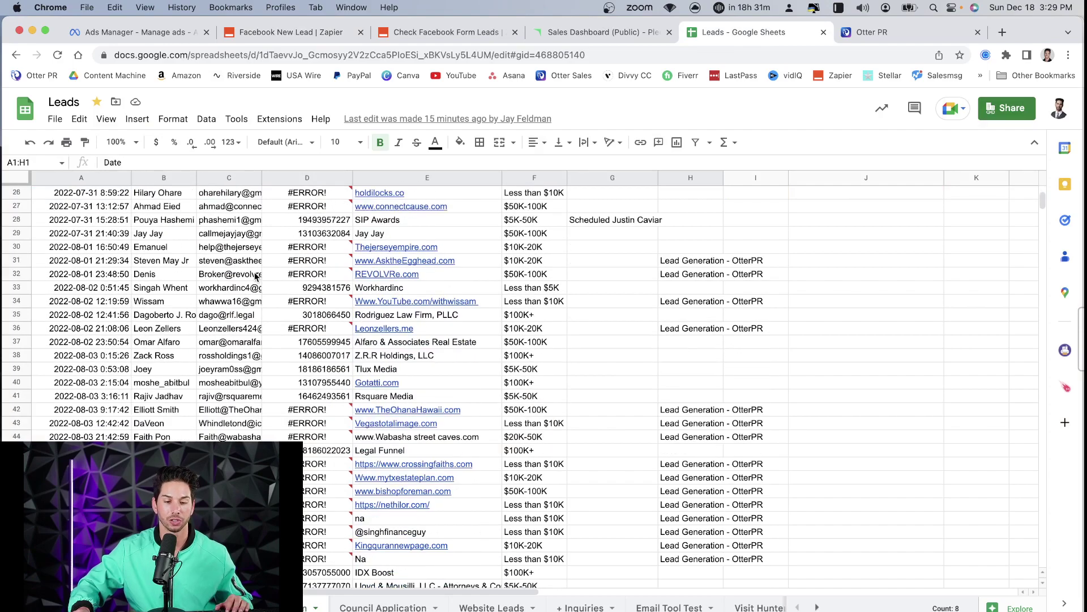
pyautogui.scroll(-18, 256, 276)
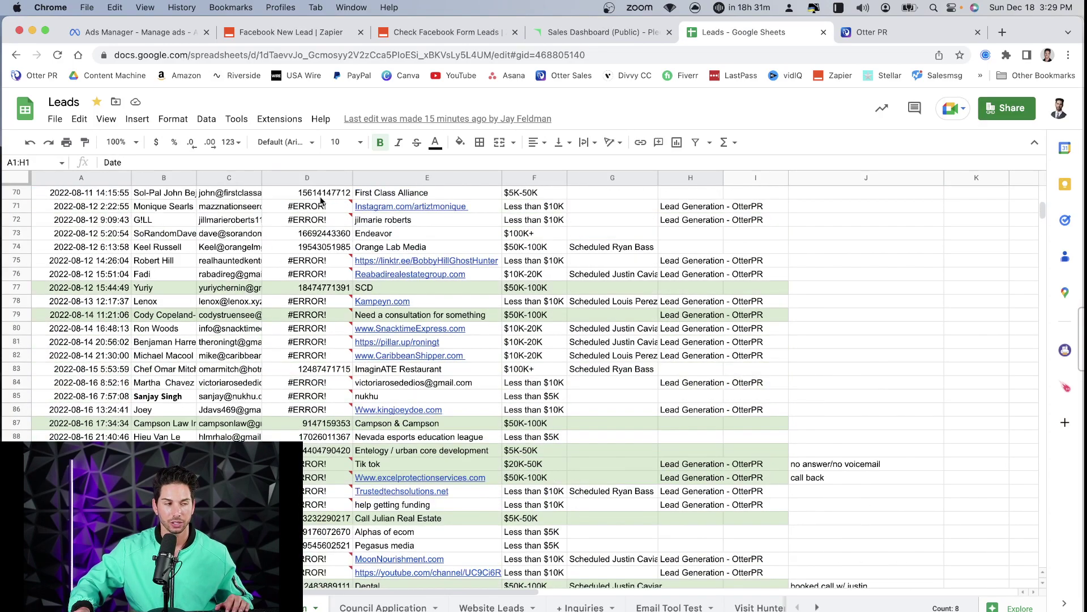
pyautogui.click(611, 277)
pyautogui.click(613, 236)
pyautogui.click(606, 261)
pyautogui.click(600, 287)
pyautogui.click(599, 316)
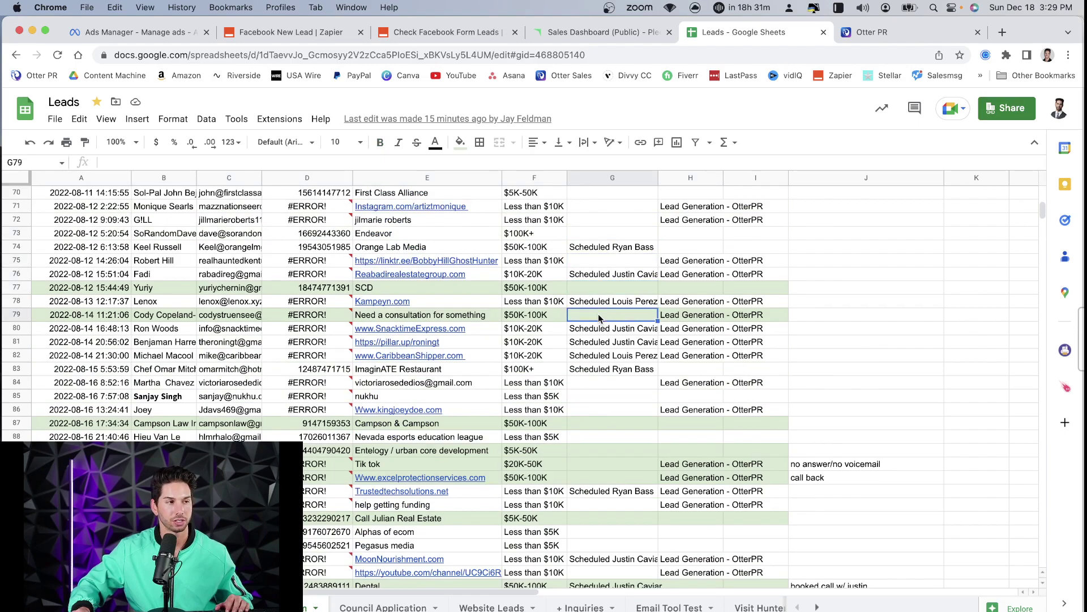
pyautogui.click(607, 345)
pyautogui.click(604, 381)
pyautogui.click(609, 371)
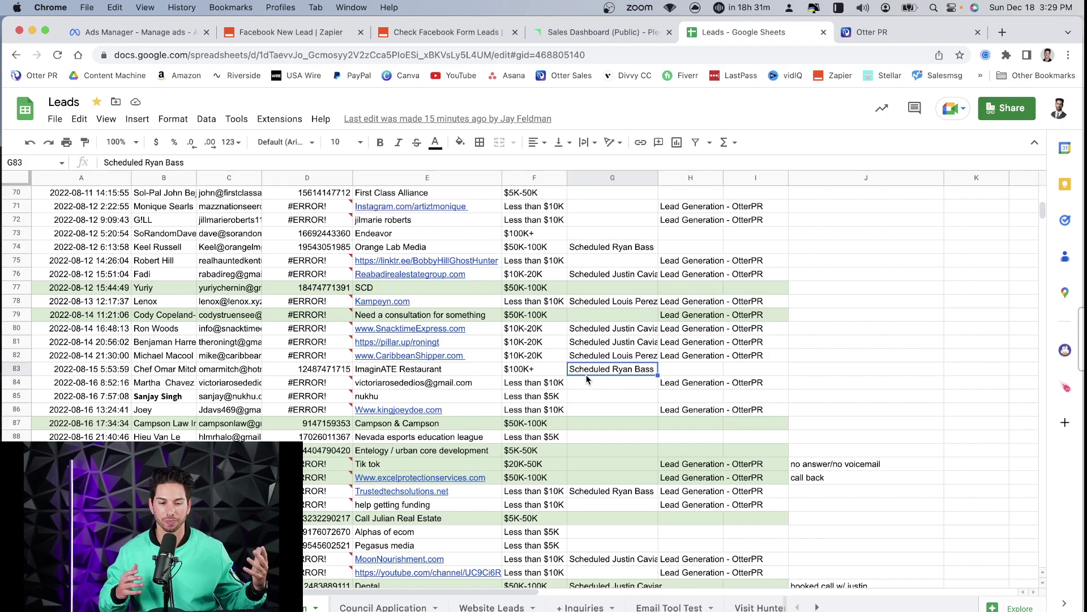
# Select the Scheduled entries G74–G84 and G73–G79, then go back to the zap editor.
pyautogui.moveTo(611, 252); pyautogui.dragTo(620, 386)
pyautogui.click(609, 412)
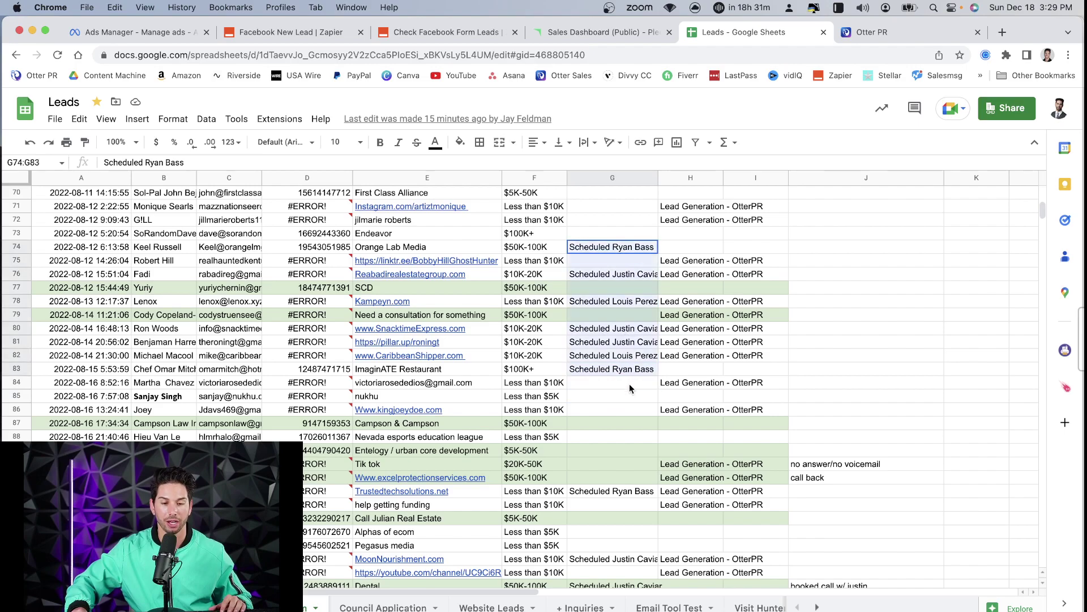
pyautogui.click(611, 369)
pyautogui.click(612, 355)
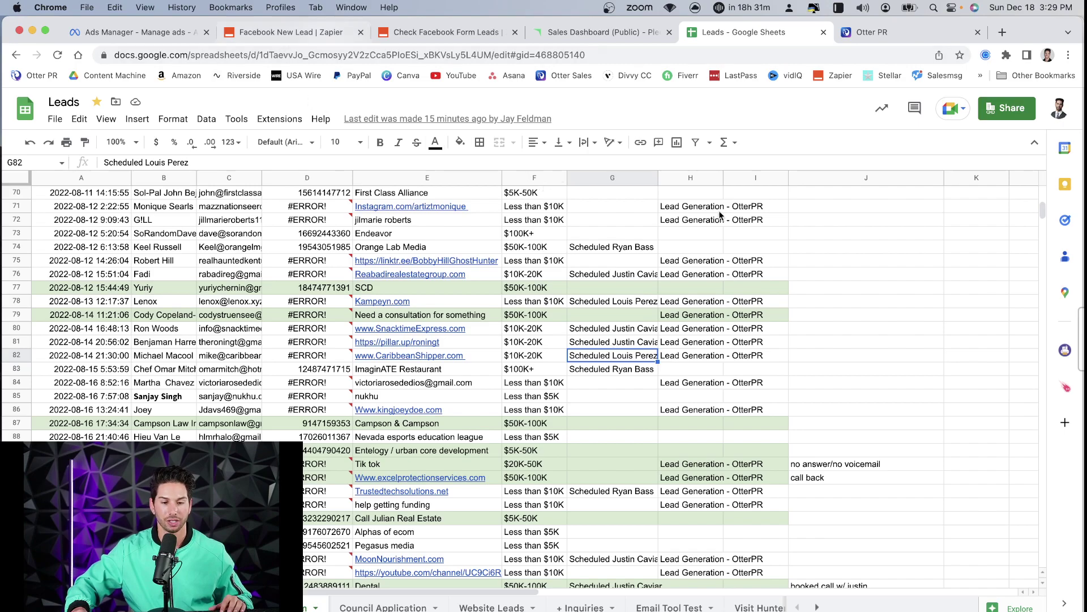
pyautogui.moveTo(623, 314); pyautogui.dragTo(624, 230)
pyautogui.click(297, 33)
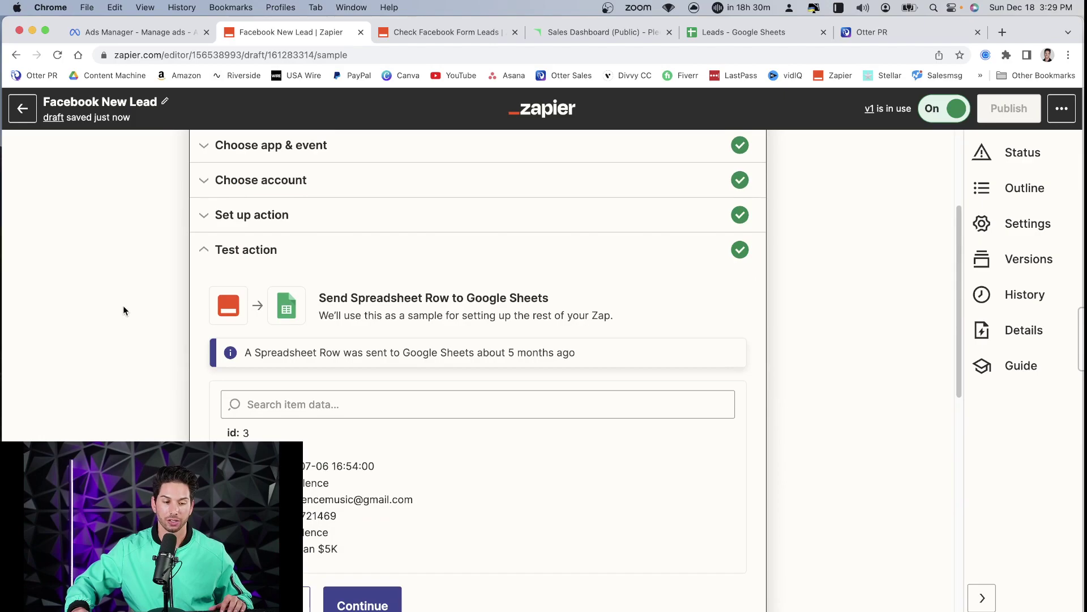
# Open the ActiveCampaign contact step's sample test data and field setup.
pyautogui.scroll(-5, 515, 189)
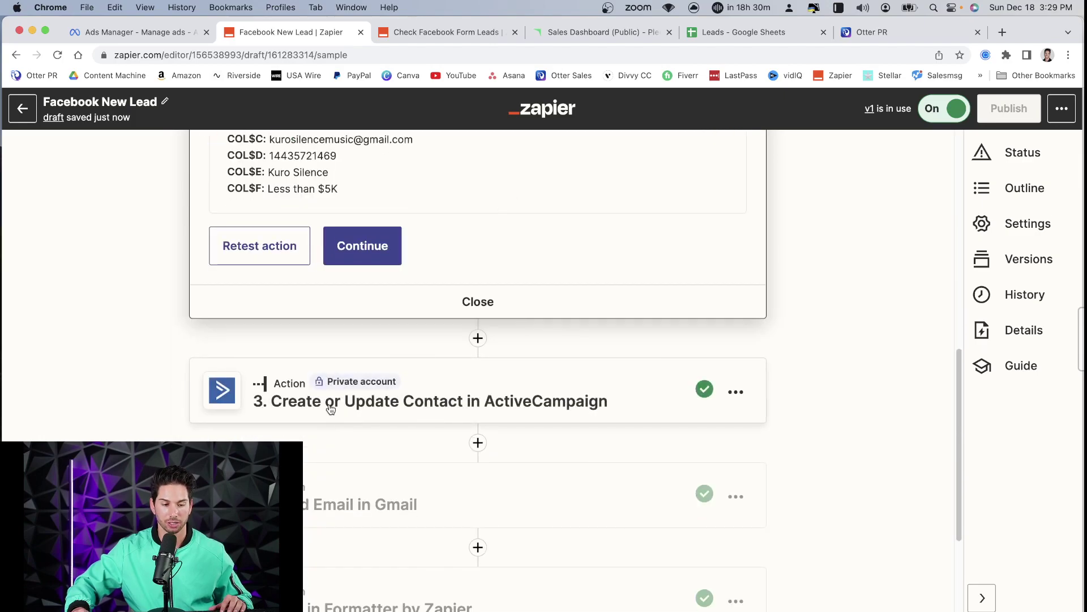
pyautogui.click(330, 405)
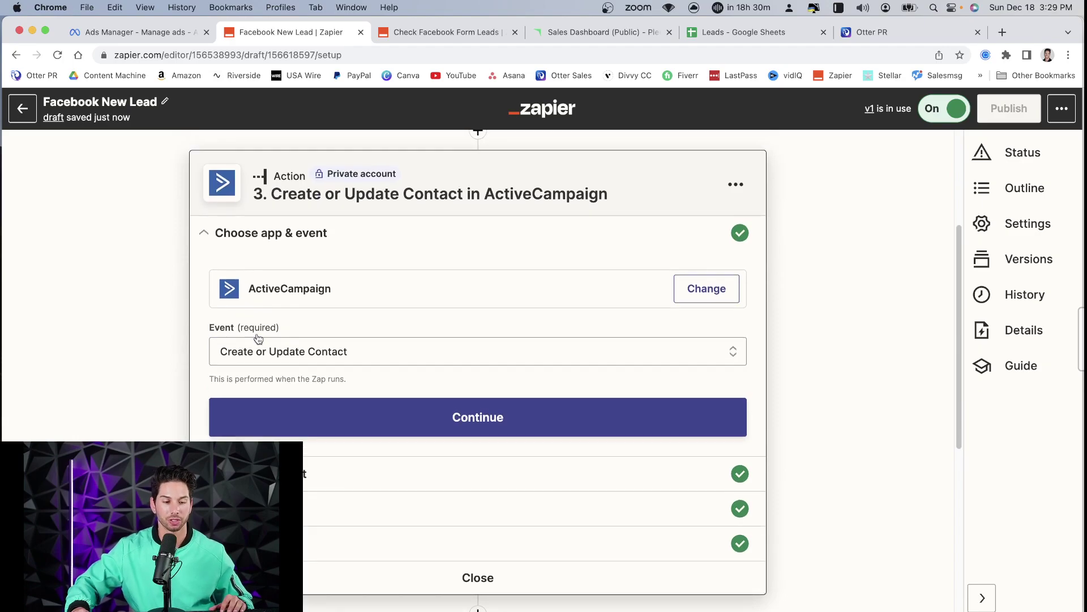
pyautogui.click(237, 539)
pyautogui.click(260, 315)
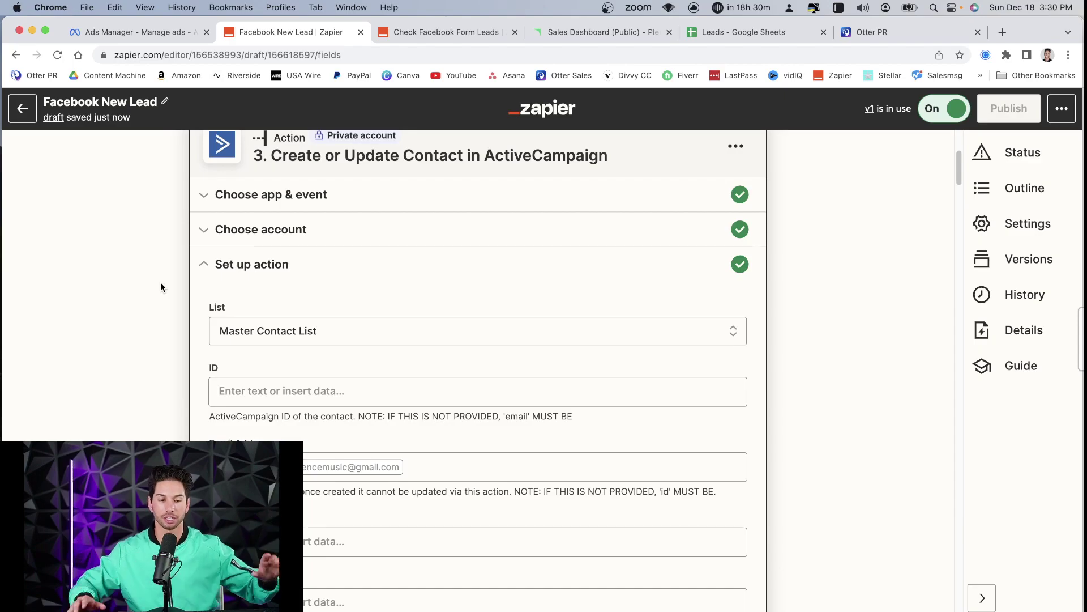
# Inspect the contact's Pending Booking tag and its matching ActiveCampaign automation.
pyautogui.scroll(-2, 90, 266)
pyautogui.scroll(-10, 89, 263)
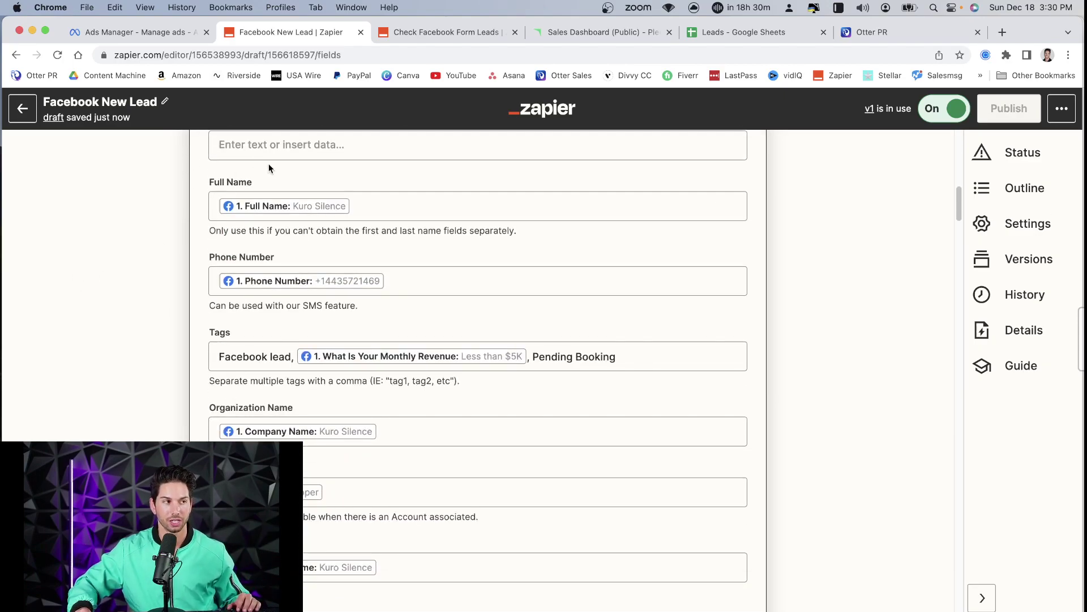
pyautogui.scroll(-1, 268, 164)
pyautogui.click(357, 360)
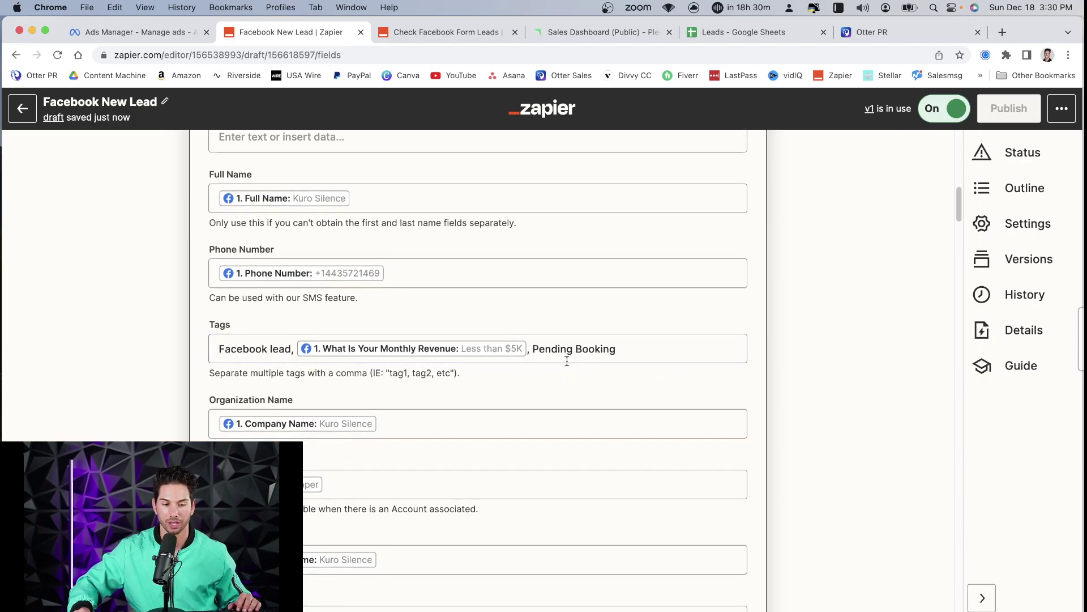
pyautogui.moveTo(533, 349); pyautogui.dragTo(618, 348)
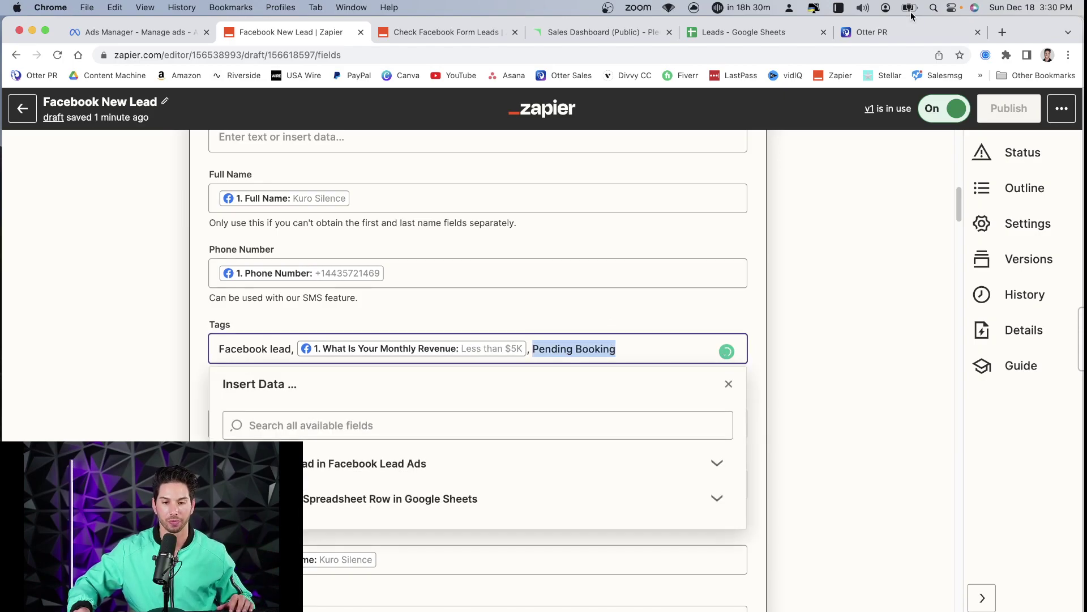
pyautogui.click(896, 30)
pyautogui.scroll(-10, 564, 176)
pyautogui.scroll(10, 568, 194)
pyautogui.click(293, 35)
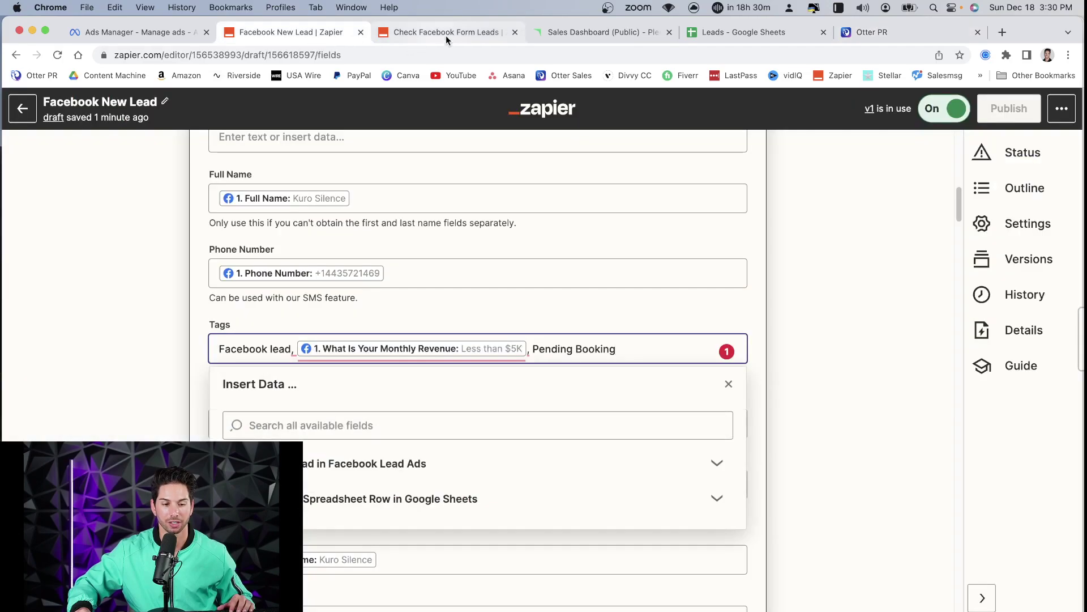
# Scroll down to the Send Email in Gmail step and open it.
pyautogui.click(117, 260)
pyautogui.scroll(-5, 117, 260)
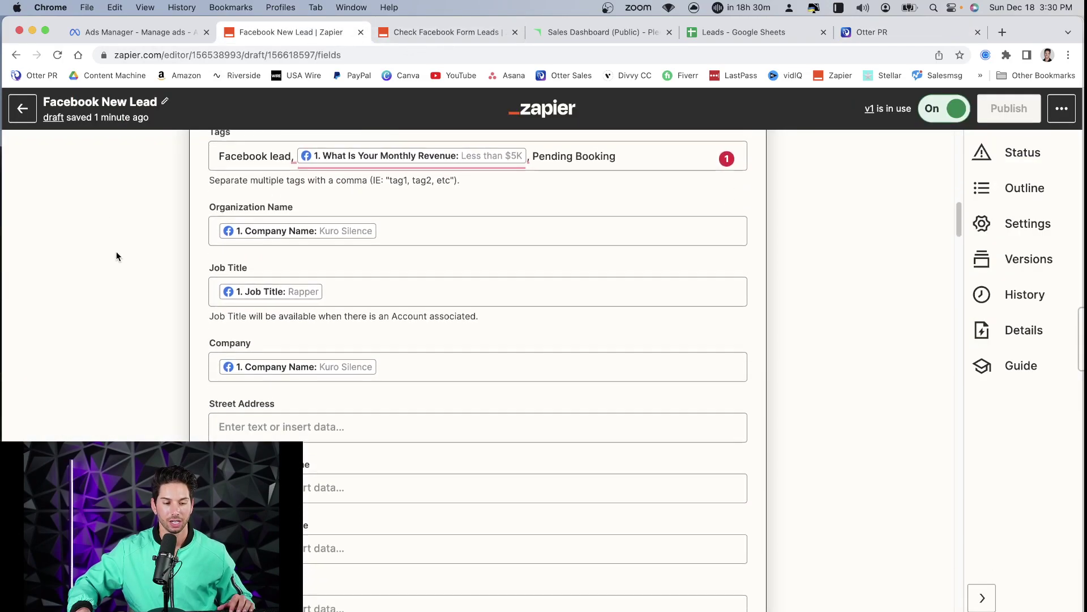
pyautogui.scroll(-3, 261, 231)
pyautogui.scroll(-15, 255, 229)
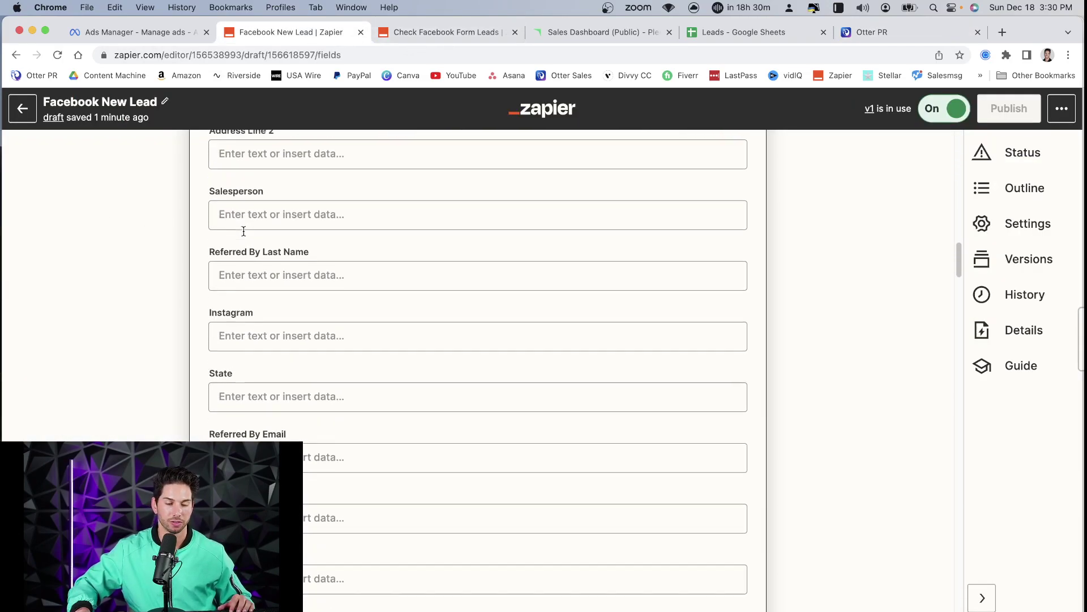
pyautogui.scroll(-20, 242, 221)
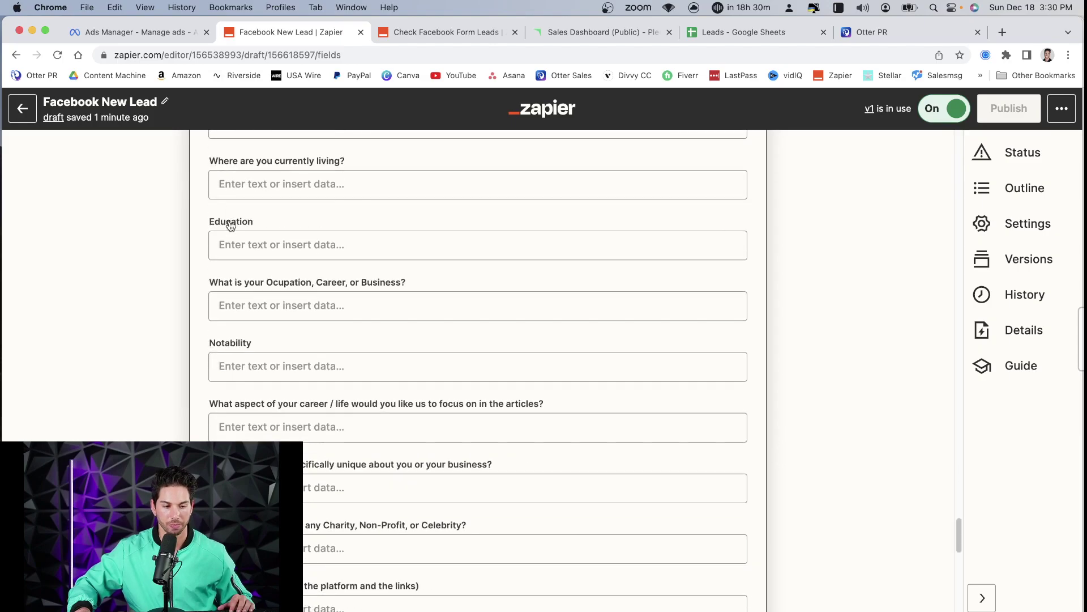
pyautogui.click(337, 309)
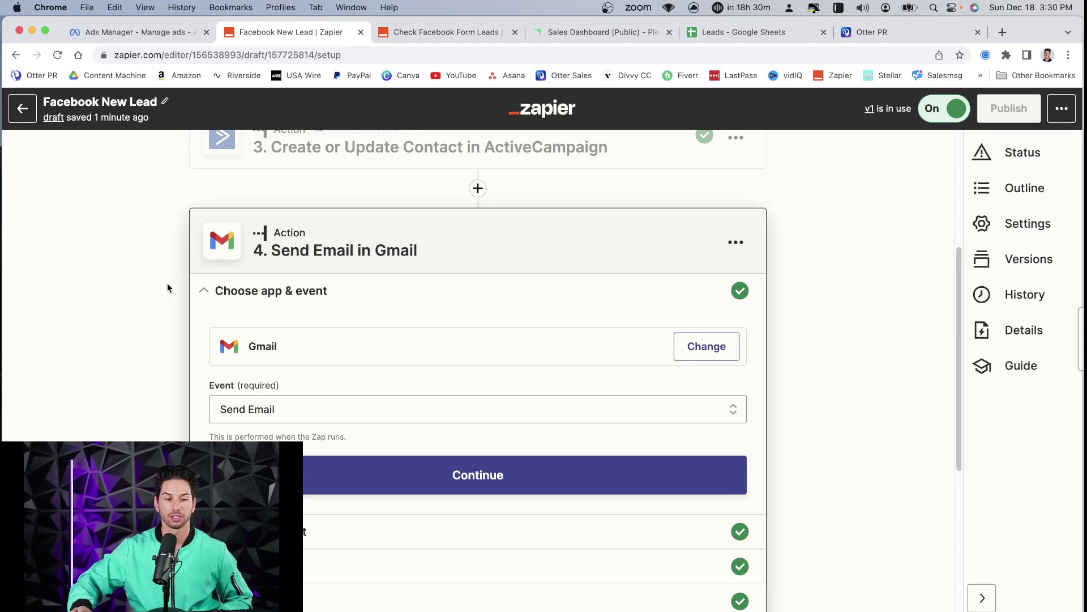
# Advance the Gmail step to Set up action and review the email's recipient, subject and body.
pyautogui.scroll(-1, 167, 288)
pyautogui.press('Return')
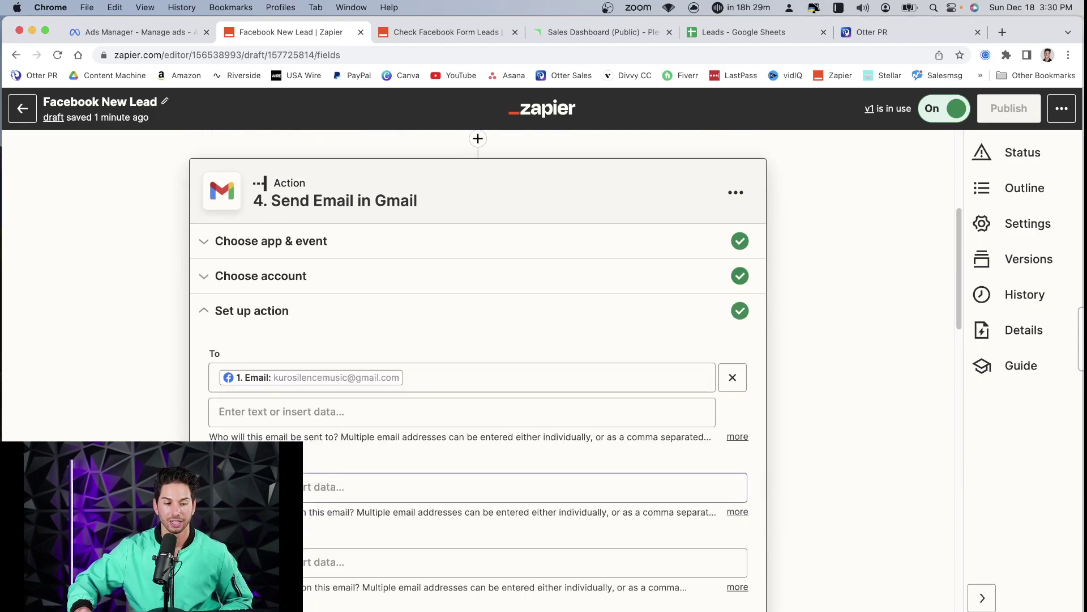
pyautogui.scroll(-10, 136, 375)
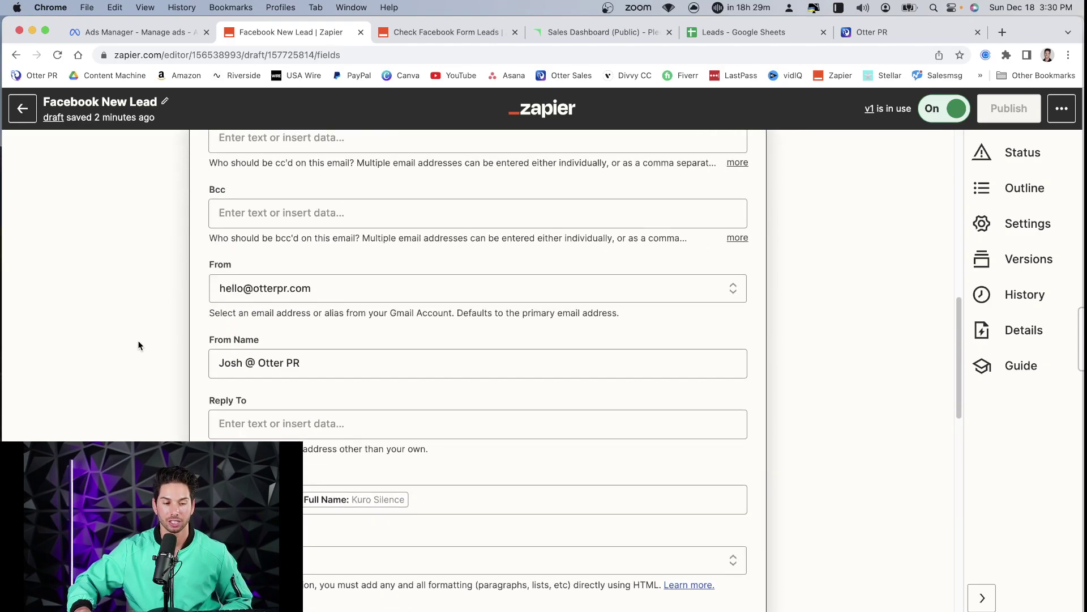
pyautogui.scroll(-6, 142, 324)
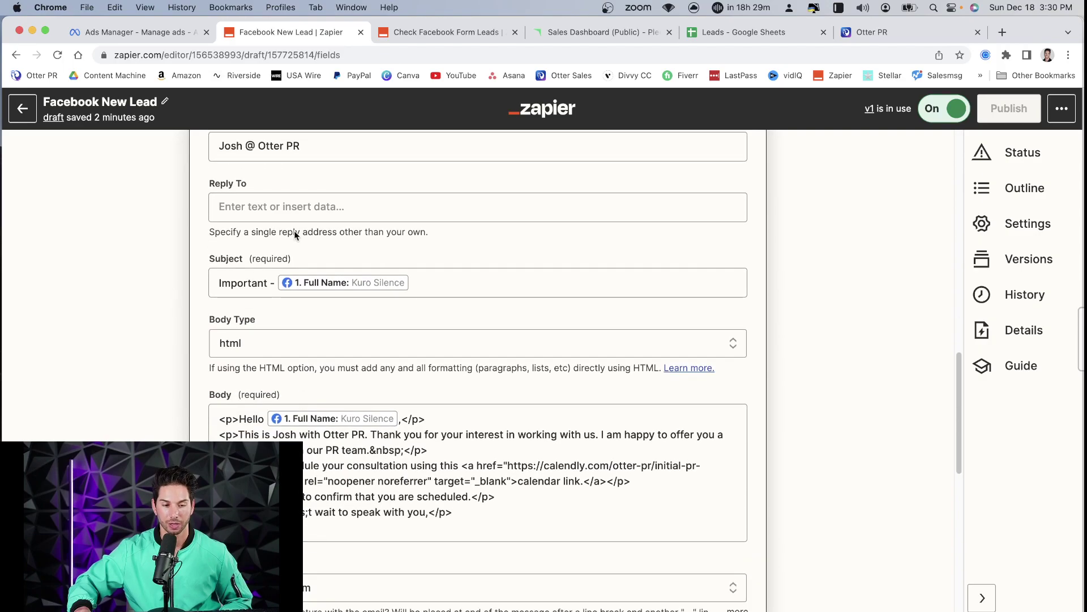
pyautogui.scroll(-2, 274, 301)
pyautogui.click(329, 427)
pyautogui.moveTo(306, 454); pyautogui.dragTo(220, 348)
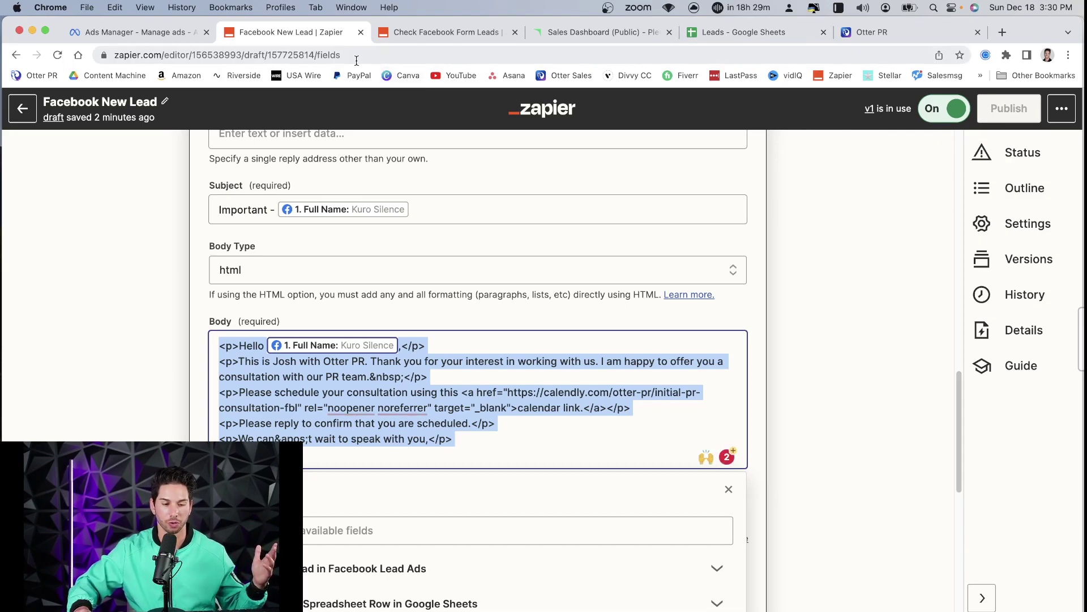
pyautogui.click(107, 260)
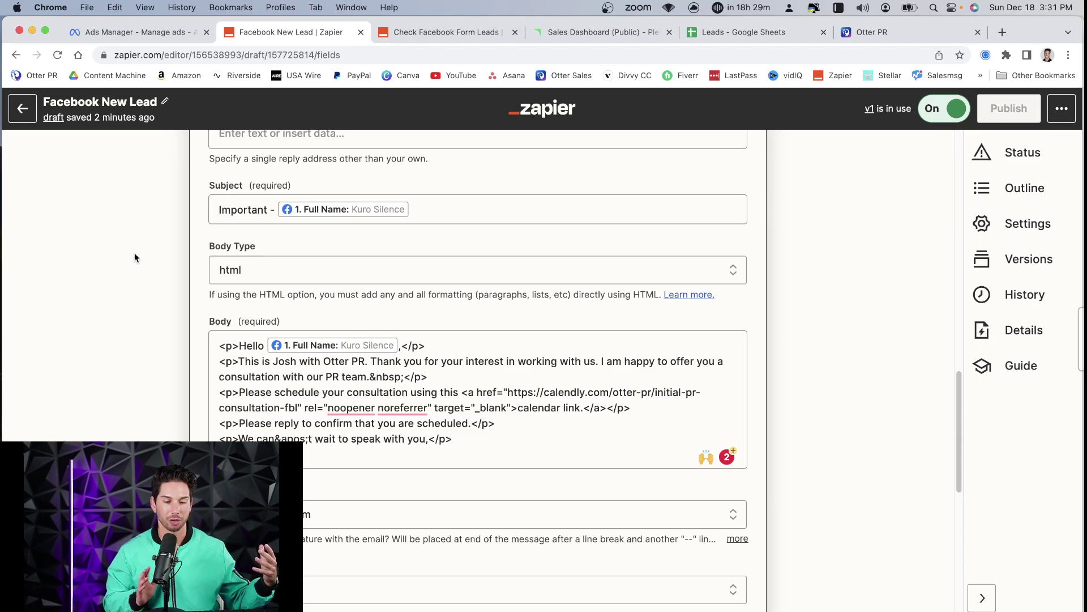
# Highlight the Calendly booking link in the HTML body, then switch to the Plecto dashboard.
pyautogui.moveTo(508, 392); pyautogui.dragTo(297, 404)
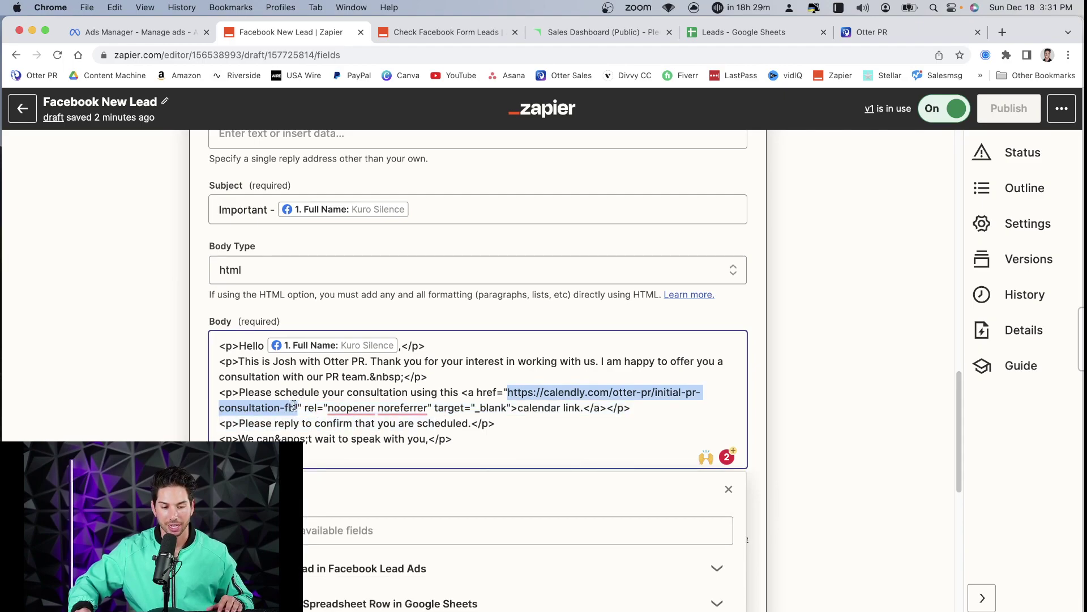
pyautogui.click(289, 408)
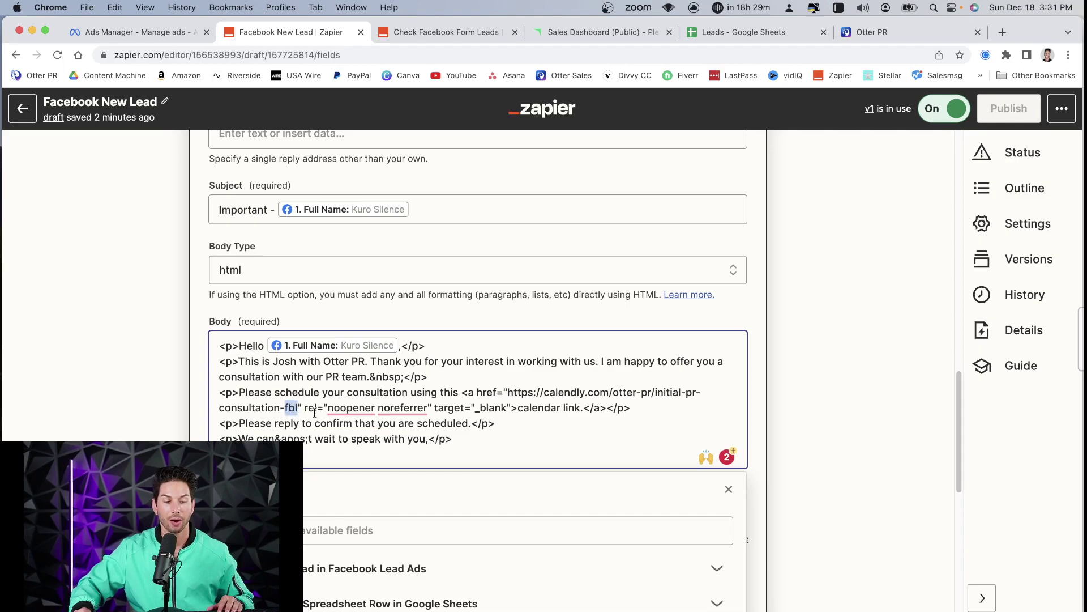
pyautogui.click(46, 285)
pyautogui.click(637, 32)
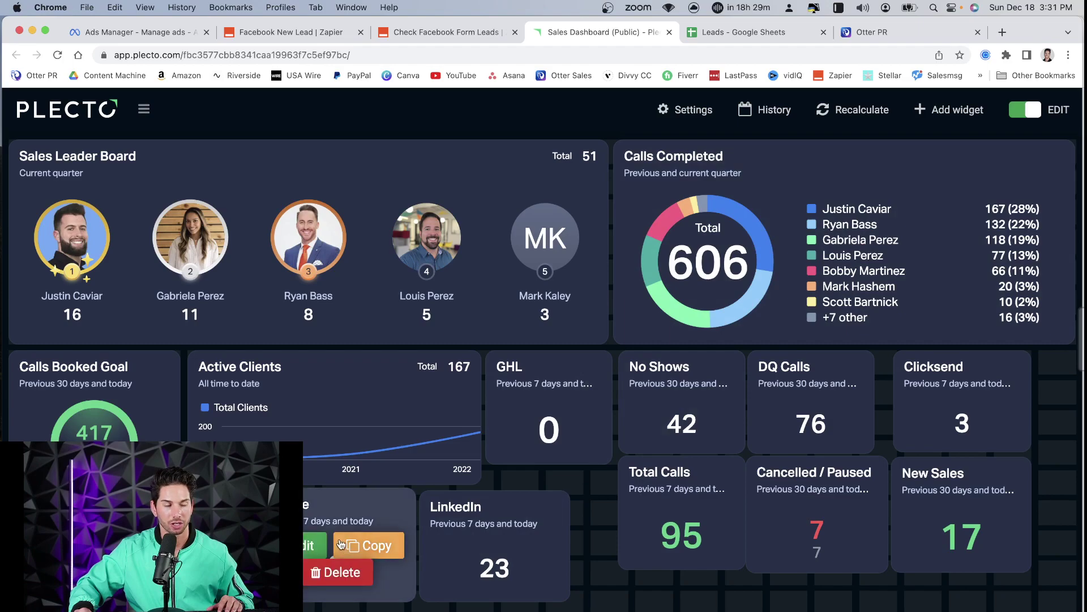
# Narrow the browser window and move via the zap to Ads Manager's lead-generation ads list.
pyautogui.moveTo(2, 122)
pyautogui.mouseDown()
pyautogui.moveTo(204, 121)
pyautogui.moveTo(1, 118)
pyautogui.mouseUp()
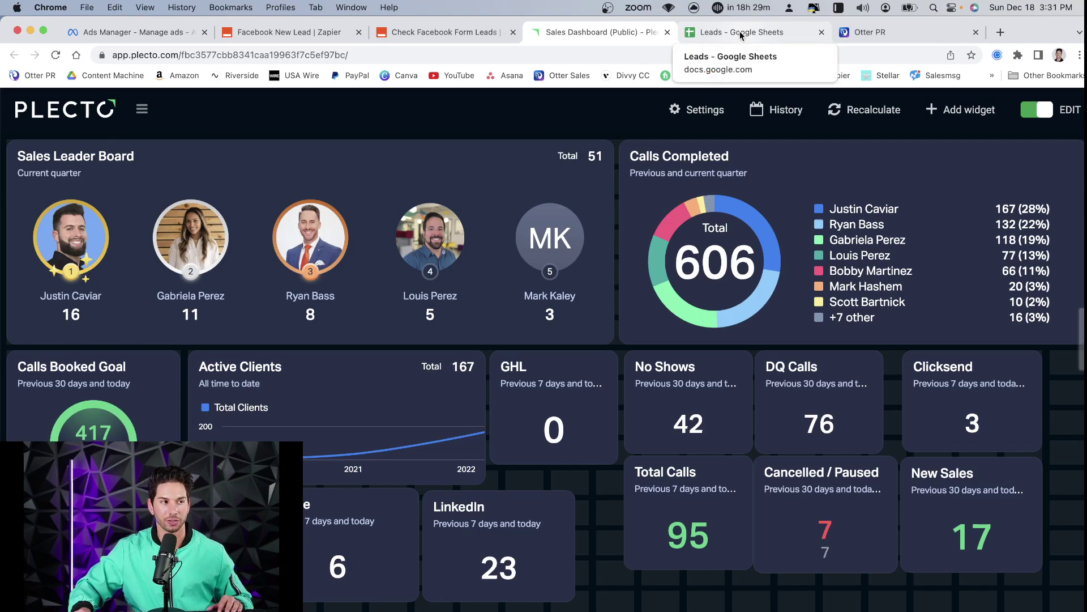
pyautogui.click(280, 33)
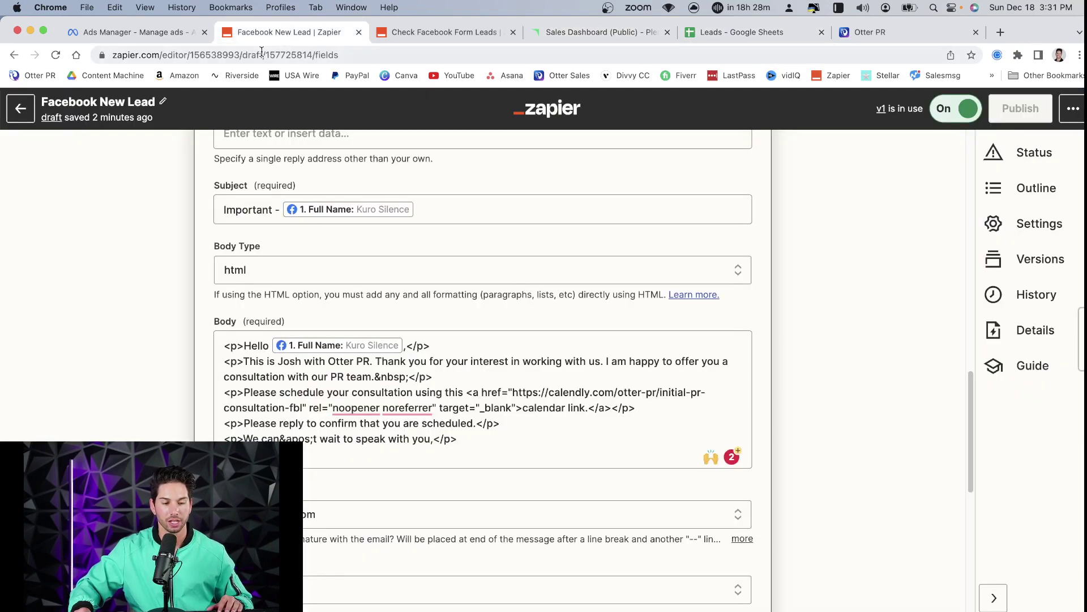
pyautogui.click(113, 32)
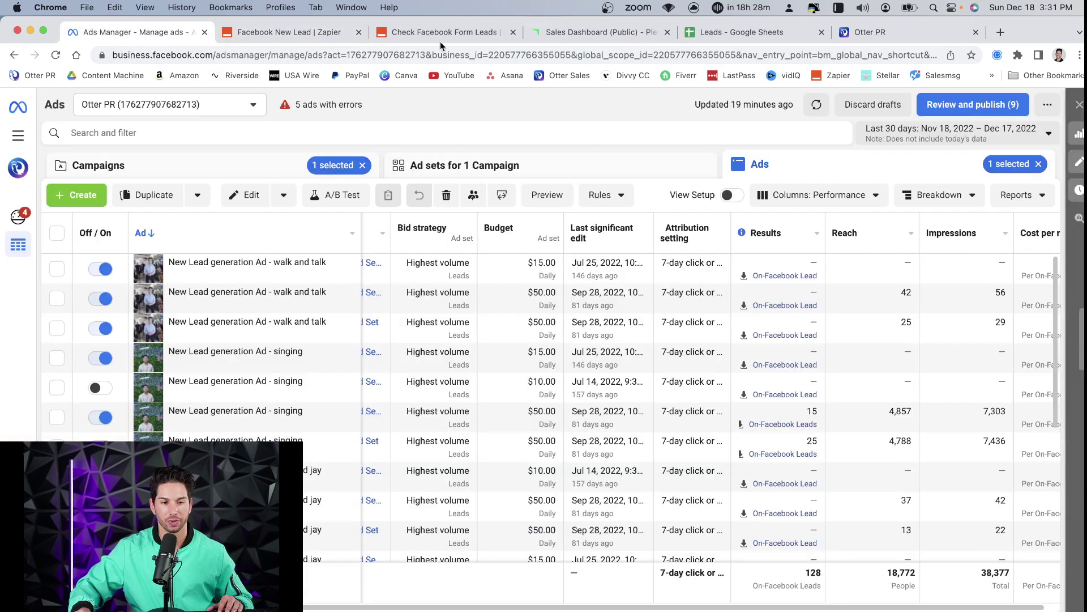
# Return to the zap and open the Text in Formatter by Zapier step's action setup.
pyautogui.click(303, 35)
pyautogui.scroll(-6, 159, 392)
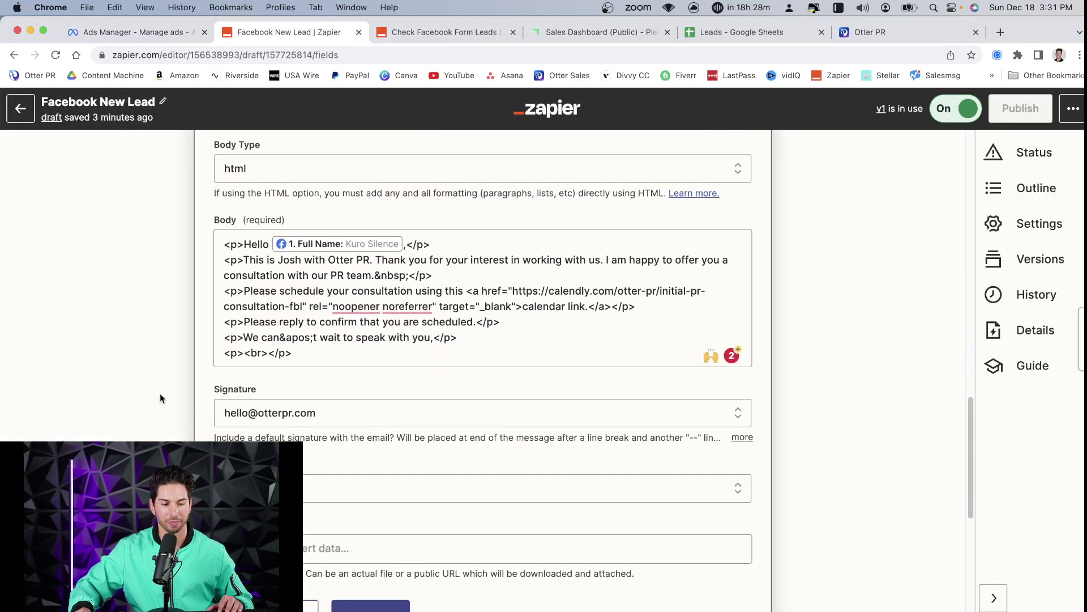
pyautogui.scroll(-3, 158, 391)
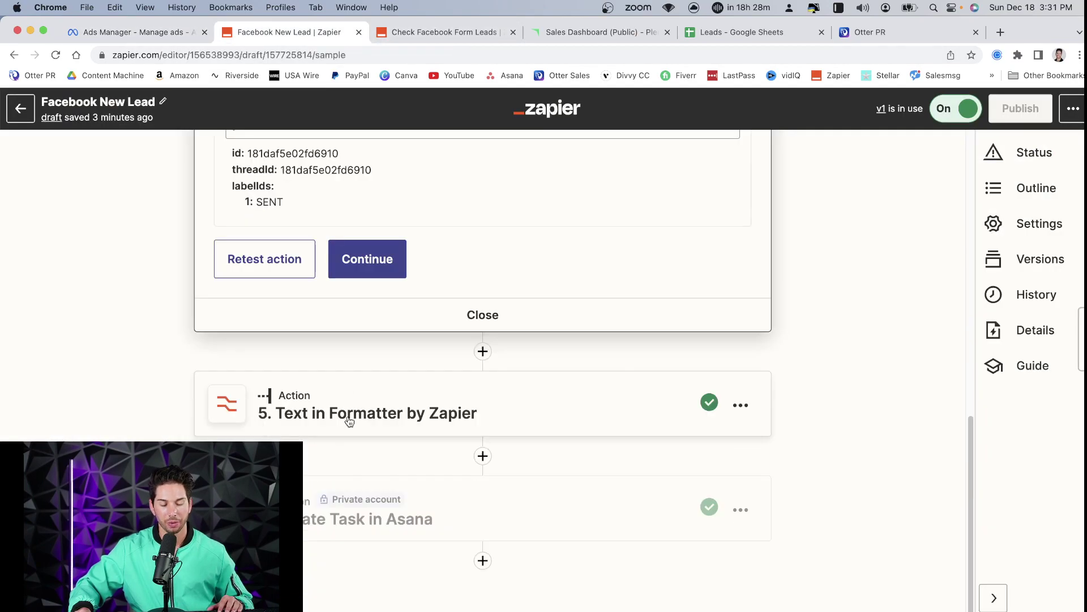
pyautogui.click(324, 396)
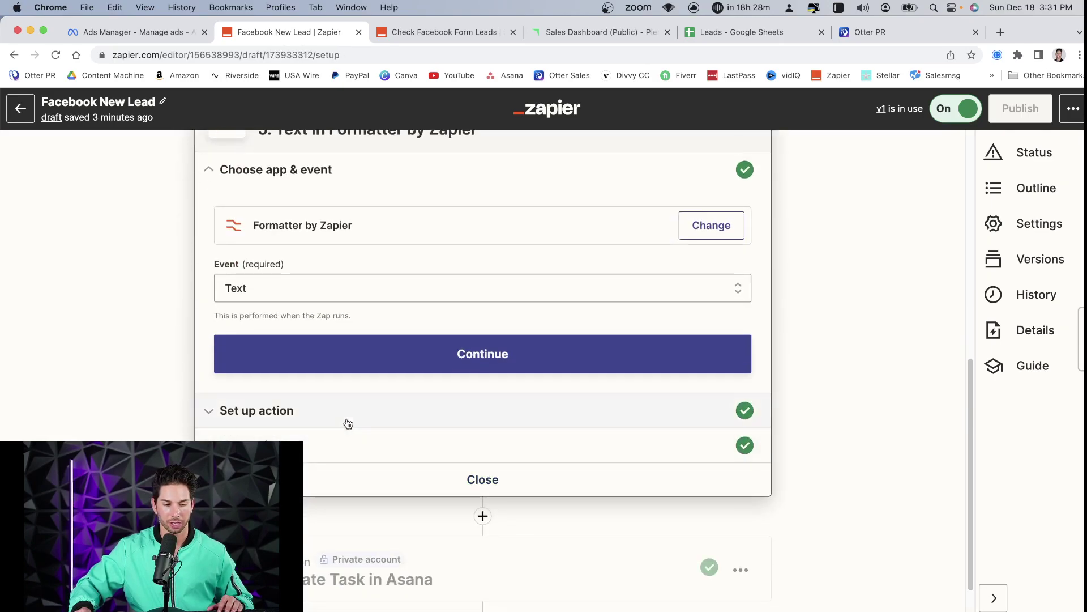
pyautogui.click(347, 423)
# Review the Create Task in Asana step, then close it to see all steps.
pyautogui.click(344, 563)
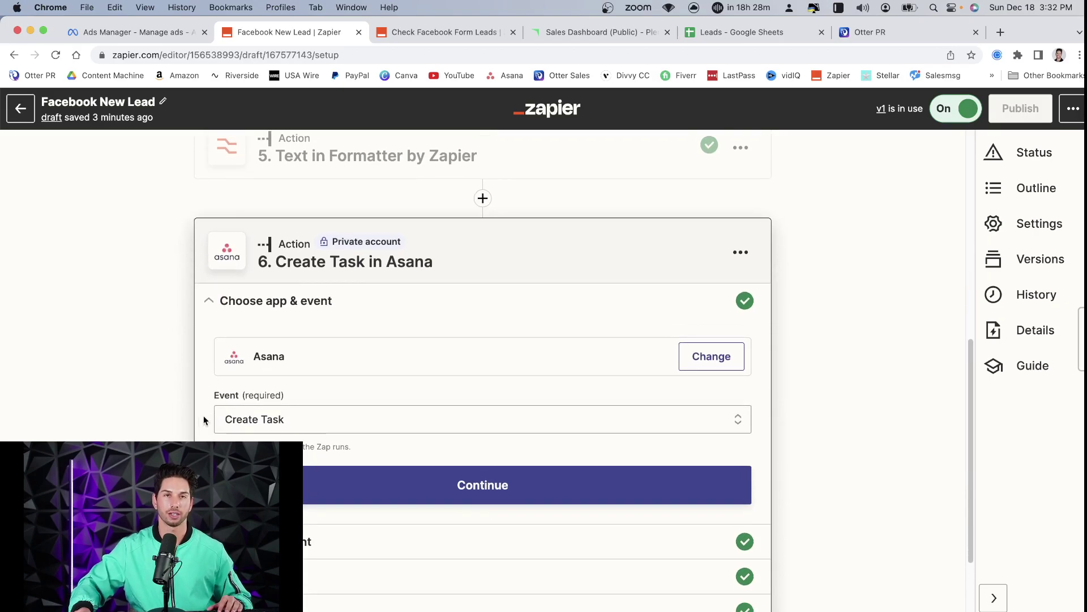
pyautogui.scroll(-2, 174, 360)
pyautogui.scroll(-1, 175, 361)
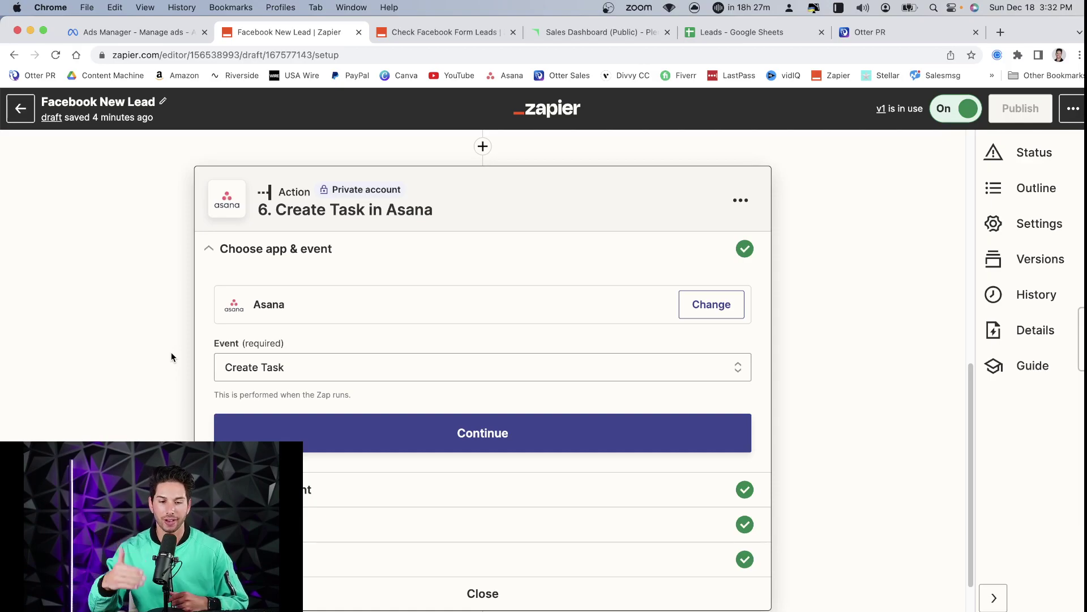
pyautogui.scroll(-2, 180, 346)
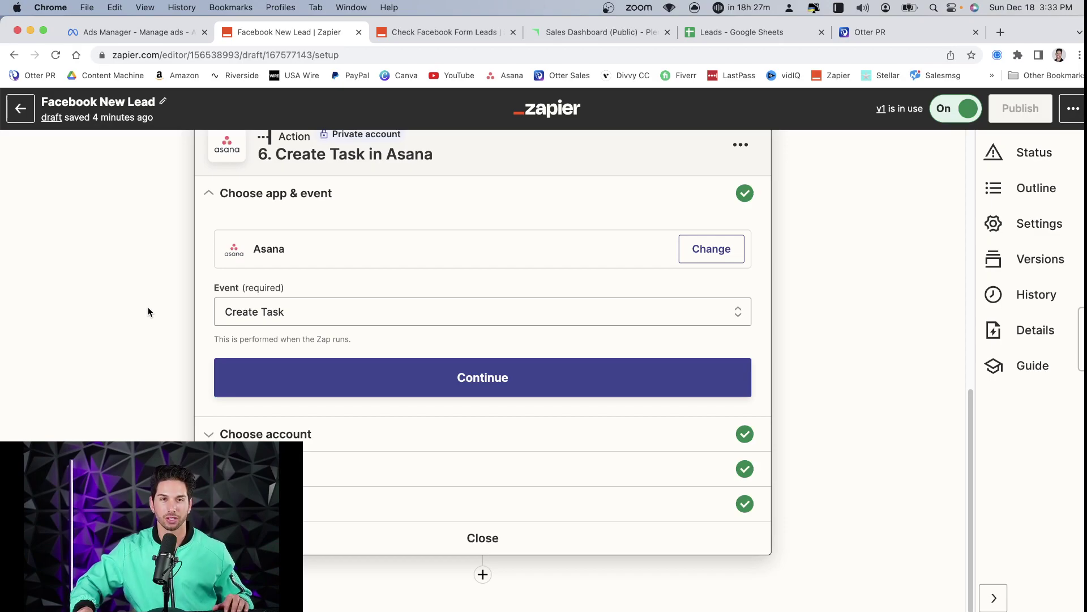
pyautogui.click(148, 311)
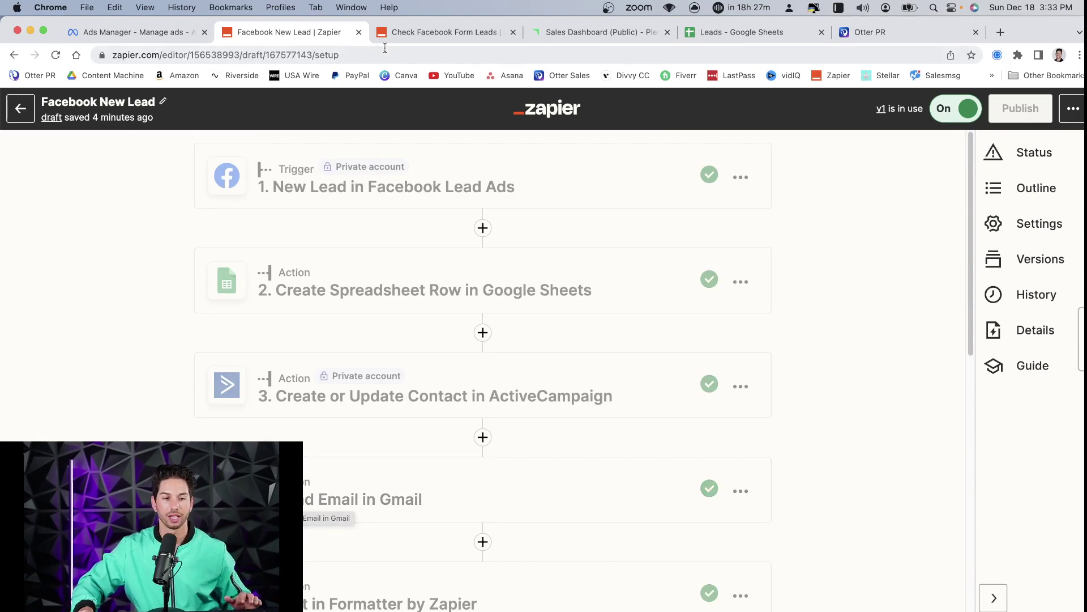
# Check the scheduled-call status in Leads cell G104, then open the Check Facebook Form Leads zap.
pyautogui.click(709, 35)
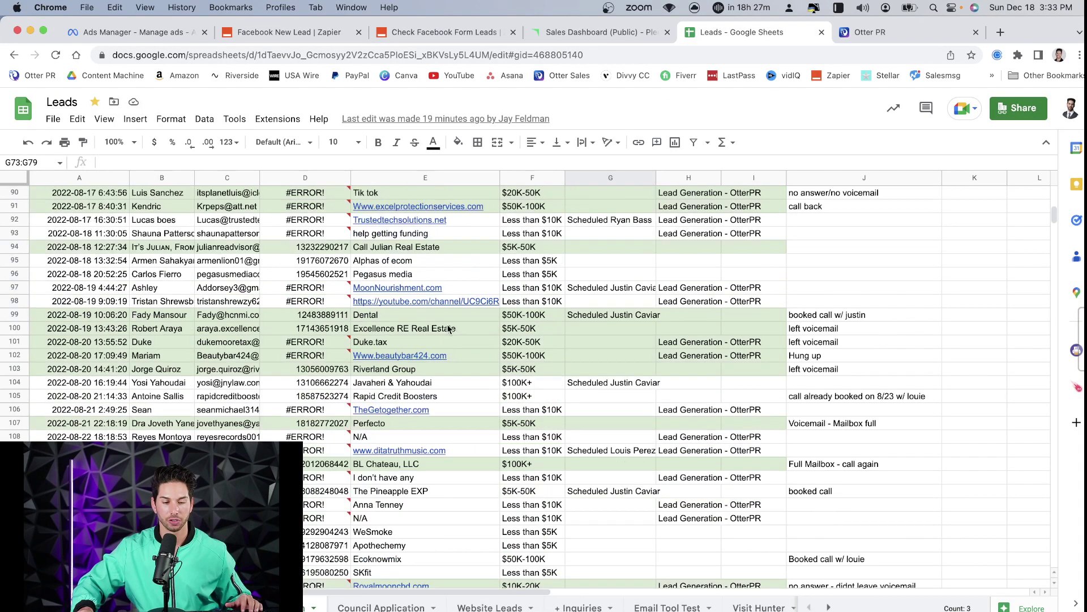
pyautogui.scroll(-5, 598, 305)
pyautogui.click(596, 247)
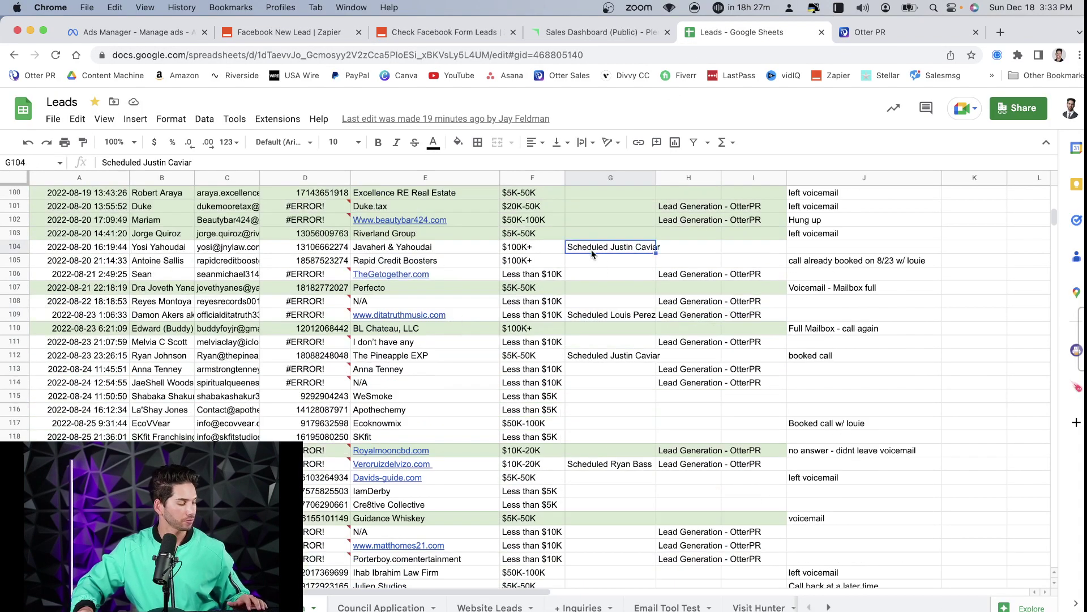
pyautogui.click(456, 35)
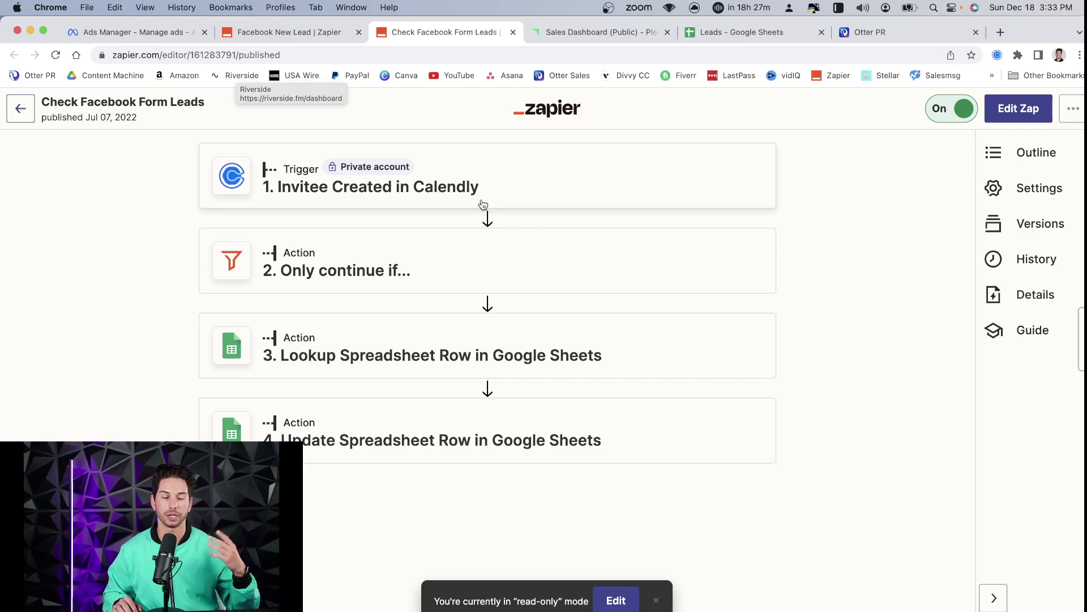
# In edit mode, show the filter's FBFORM and TikTok conditions and open Lookup Spreadsheet Row.
pyautogui.click(412, 248)
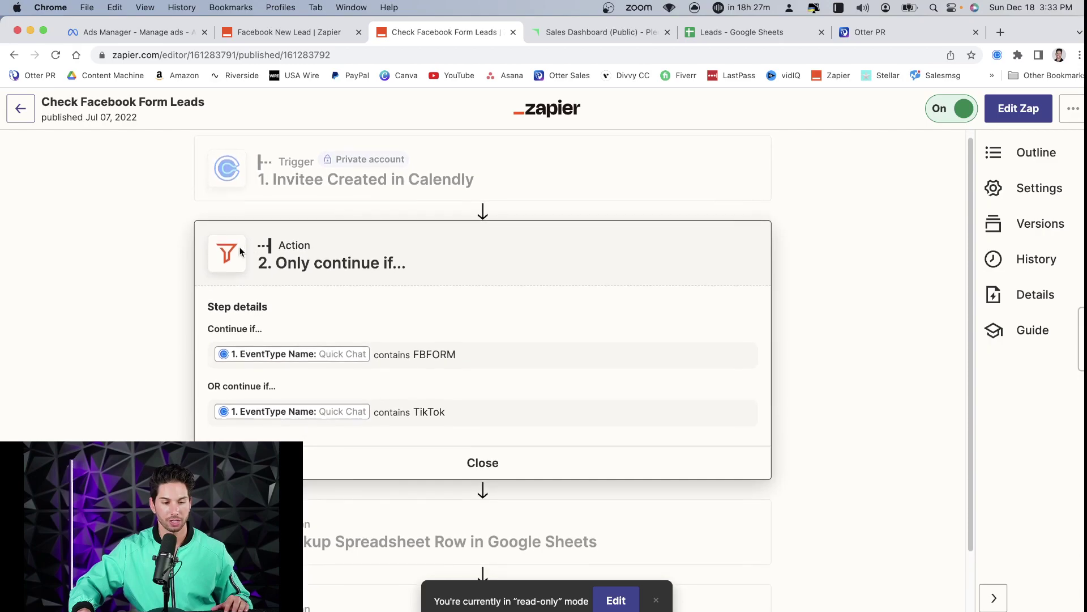
pyautogui.scroll(-1, 230, 244)
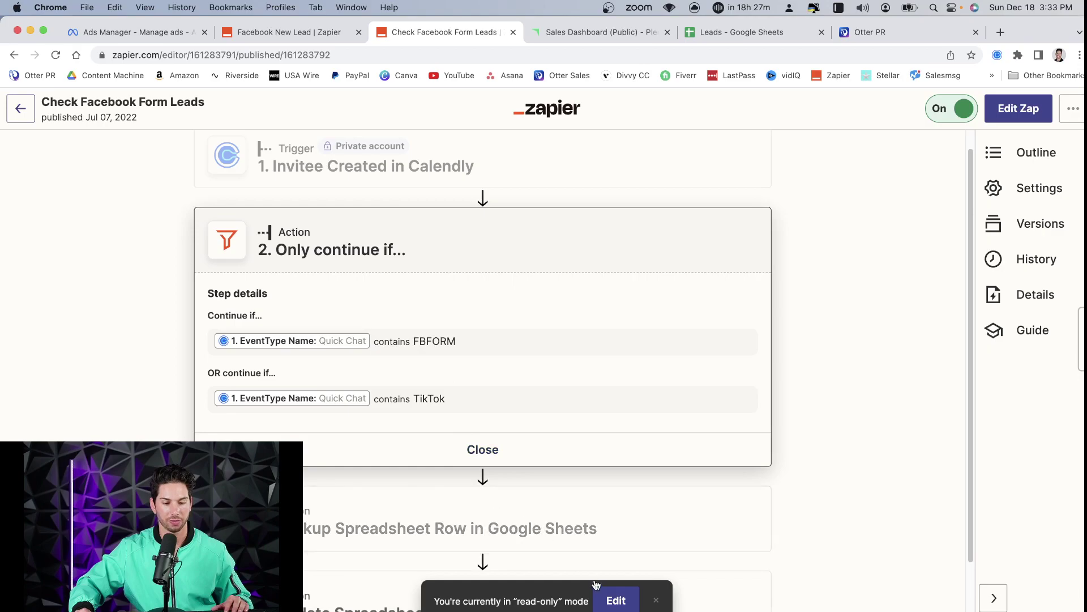
pyautogui.click(616, 600)
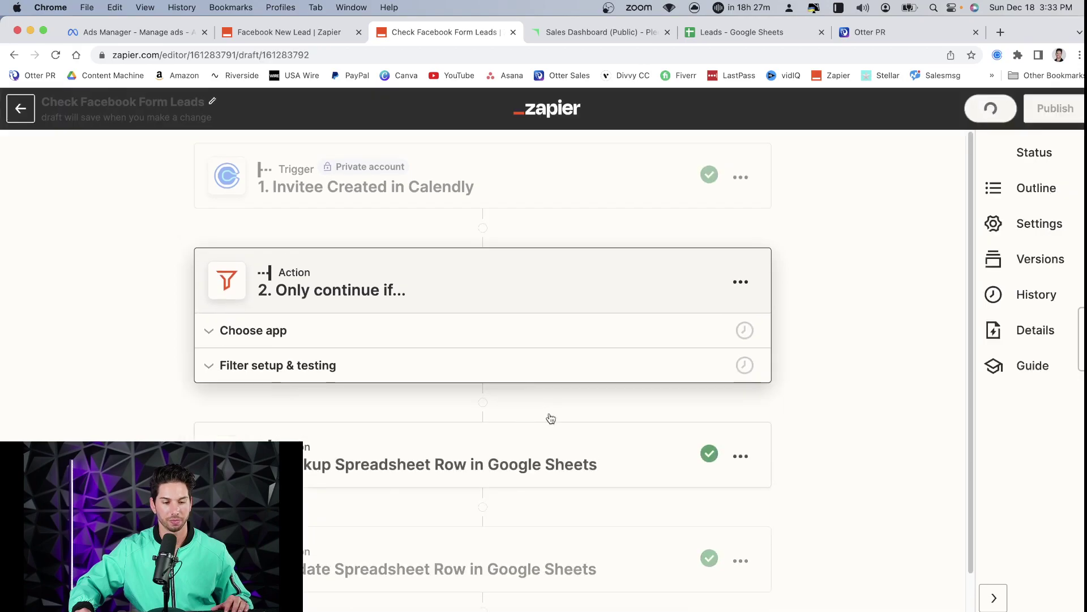
pyautogui.click(360, 373)
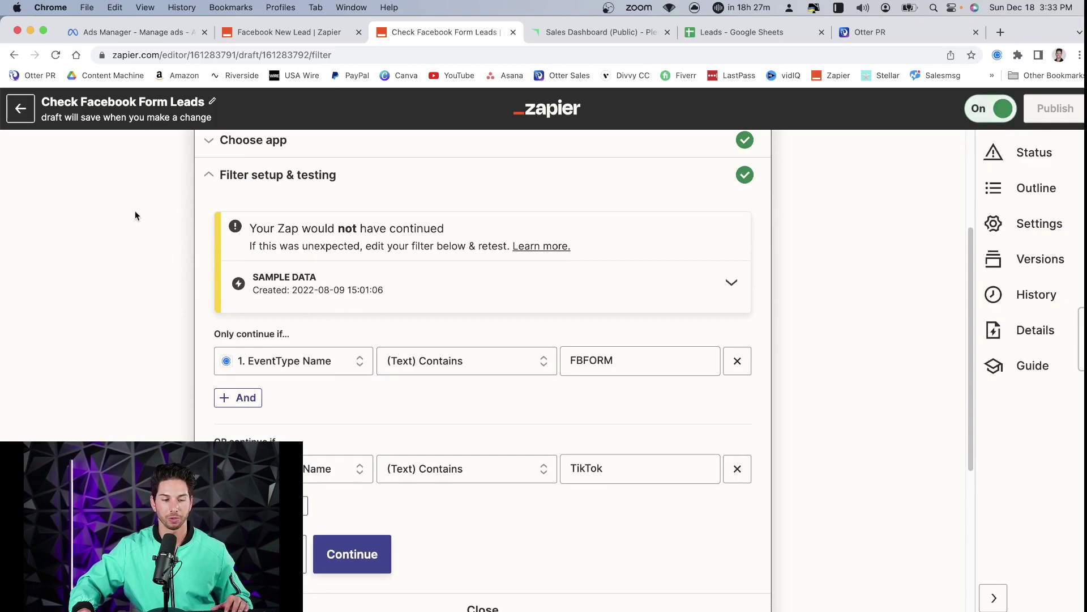
pyautogui.scroll(-5, 149, 194)
pyautogui.click(339, 412)
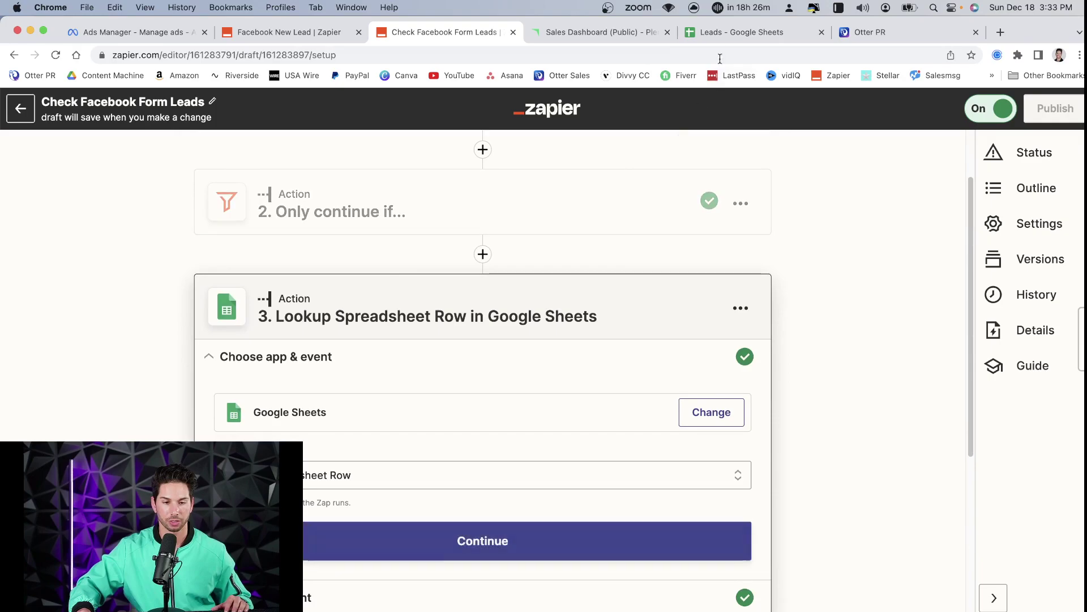
# Glance at the Leads sheet, then expand Update Spreadsheet Row down to its Scheduled field.
pyautogui.click(729, 31)
pyautogui.scroll(-10, 383, 363)
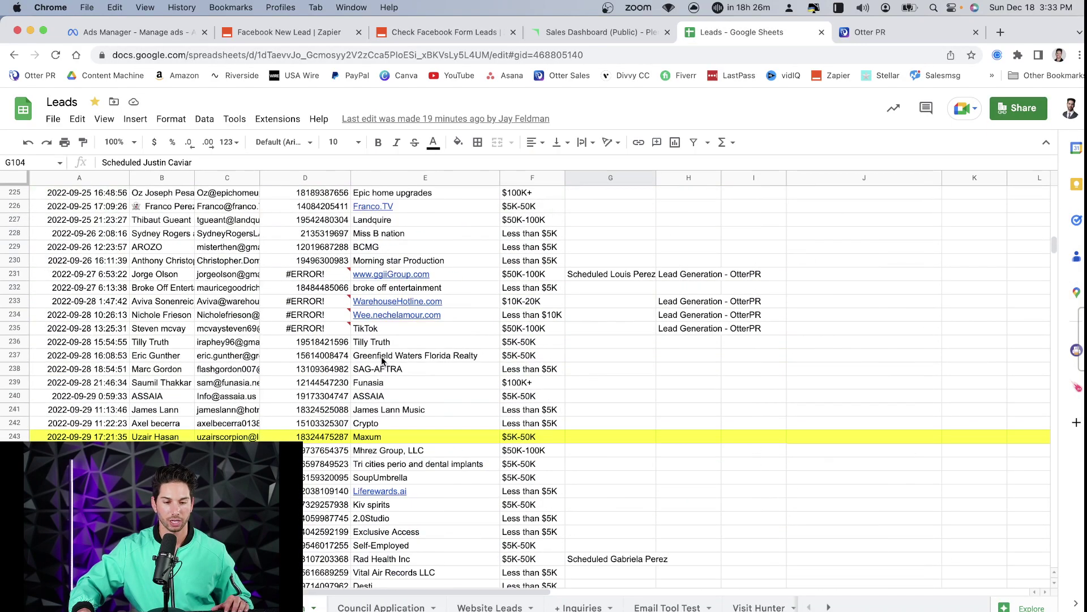
pyautogui.scroll(4, 382, 361)
pyautogui.scroll(-8, 508, 367)
pyautogui.click(594, 32)
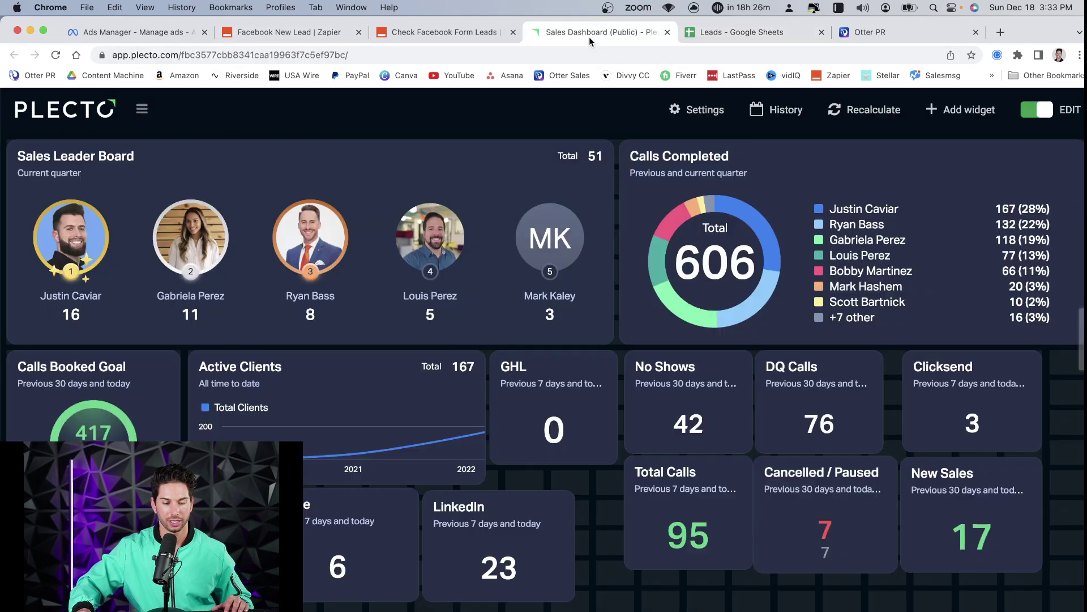
pyautogui.click(409, 32)
pyautogui.scroll(-5, 121, 285)
pyautogui.click(337, 510)
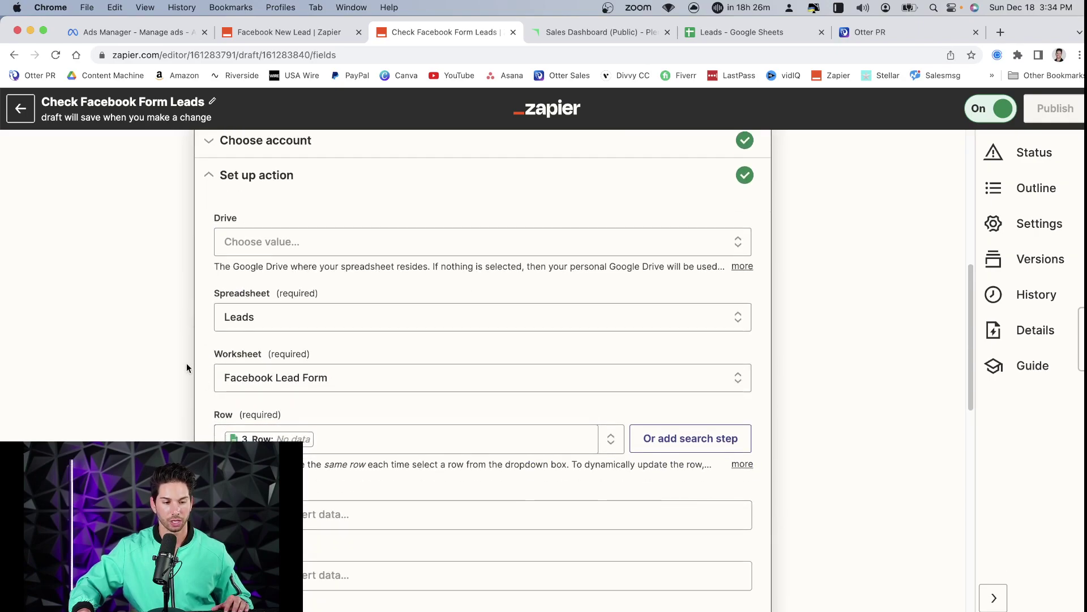
pyautogui.scroll(-15, 168, 364)
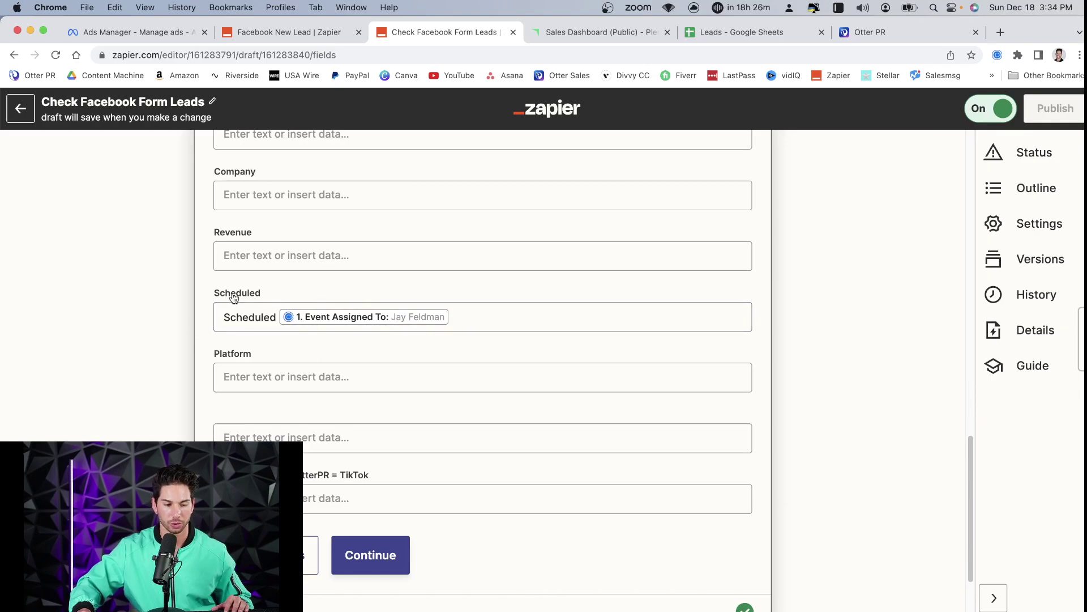
# Scroll through the Leads spreadsheet rows marked Scheduled with a rep's name.
pyautogui.click(702, 36)
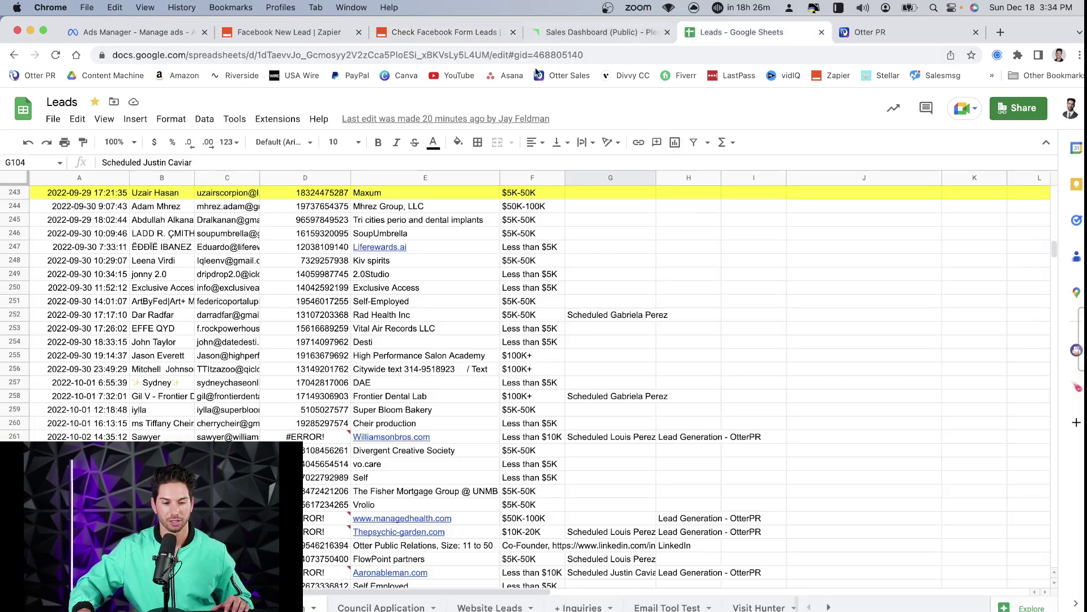
pyautogui.scroll(-10, 614, 291)
pyautogui.scroll(-20, 615, 295)
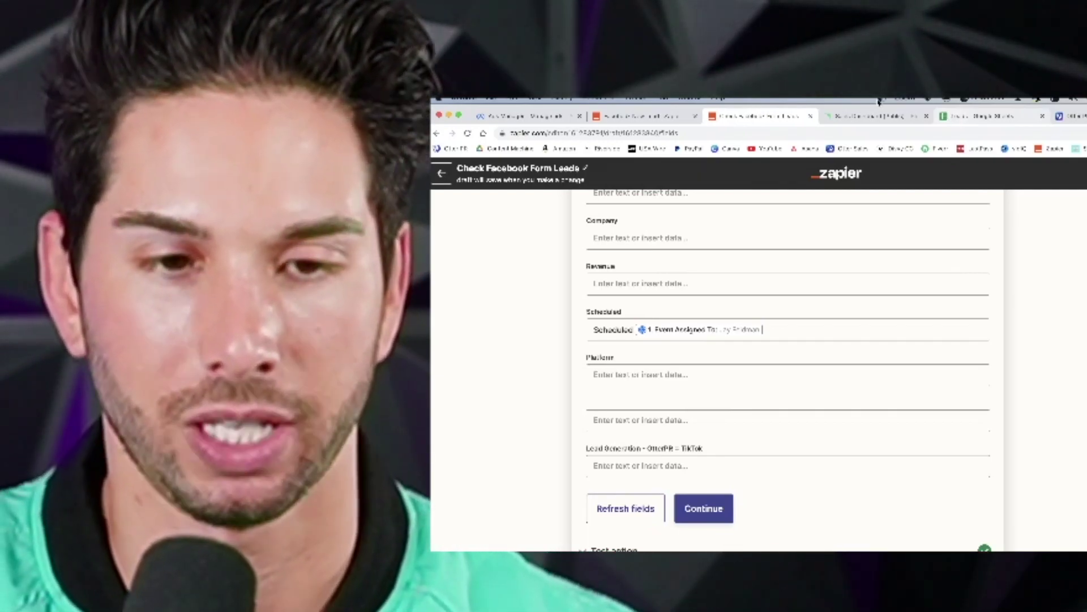
# Show Plecto's Sales Dashboard and look over its Email, Facebook, Google and LinkedIn lead-source tiles.
pyautogui.click(860, 117)
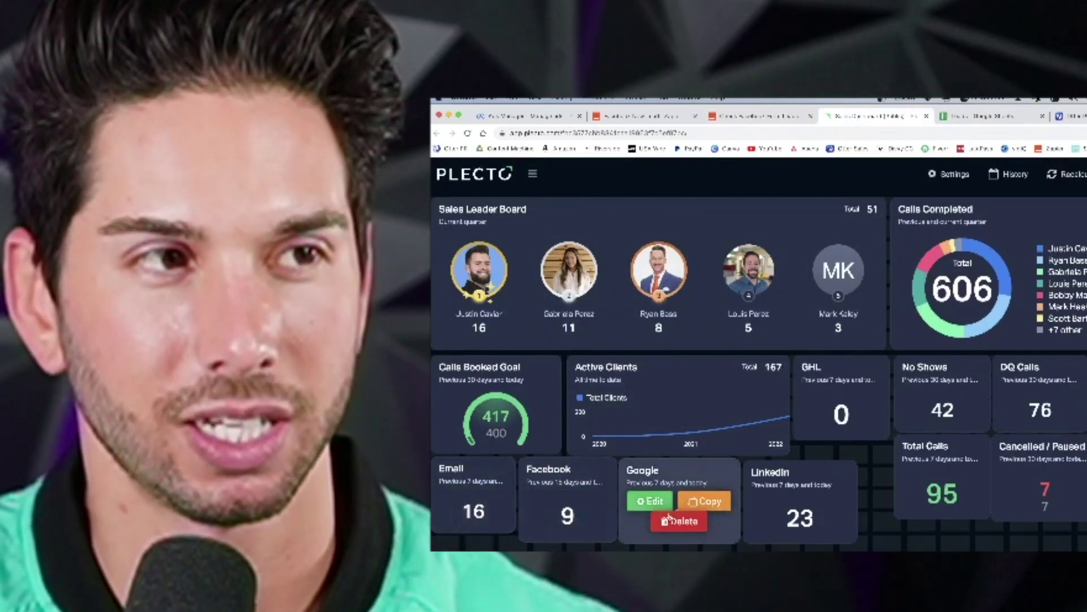
pyautogui.moveTo(605, 514)
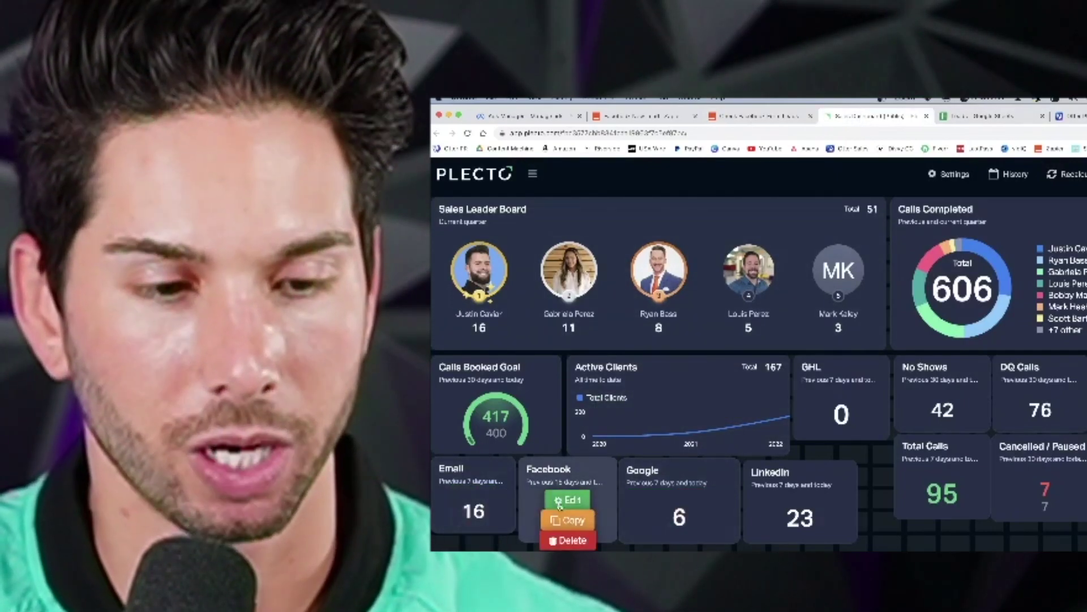
pyautogui.moveTo(550, 407)
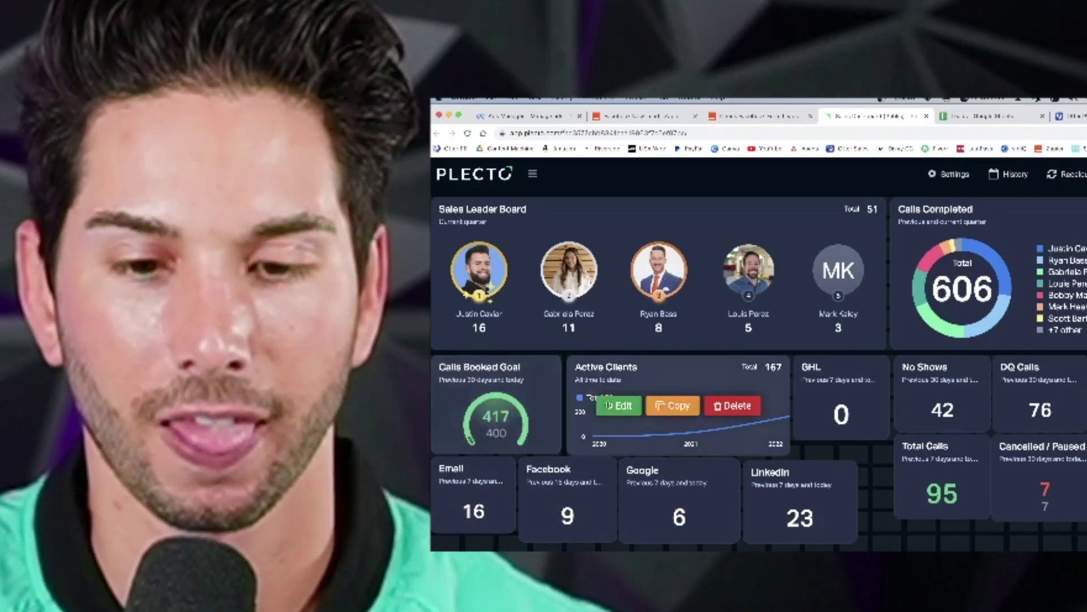
pyautogui.moveTo(821, 523)
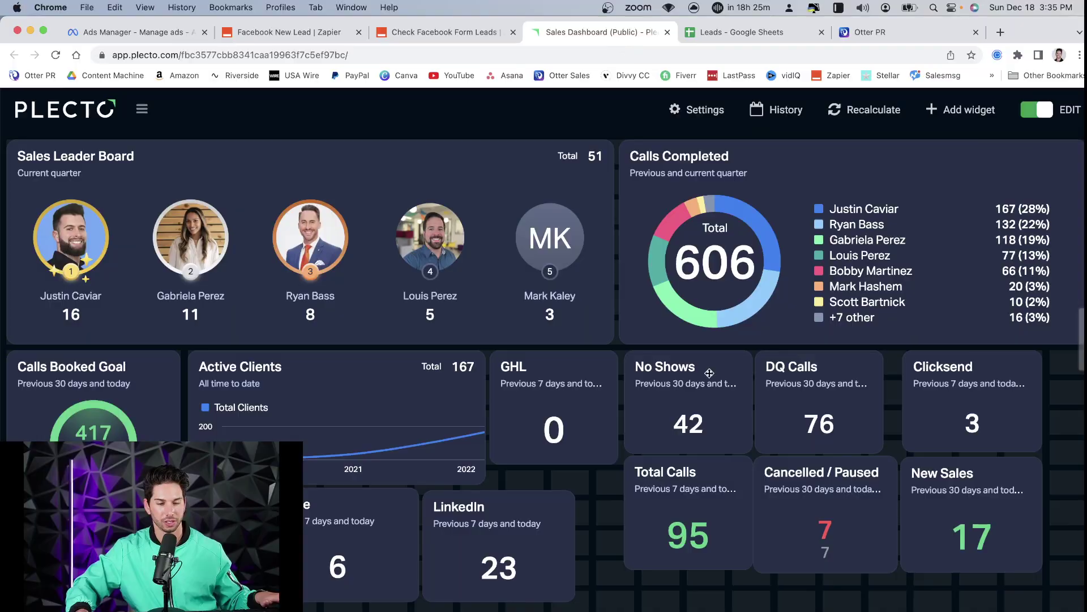
pyautogui.moveTo(792, 395)
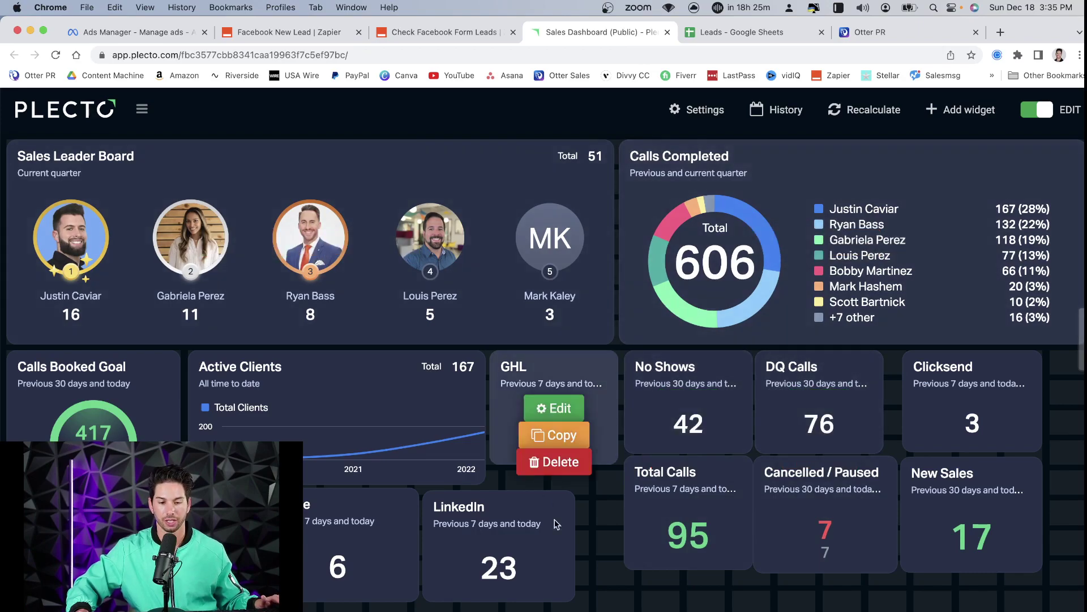
pyautogui.moveTo(87, 397)
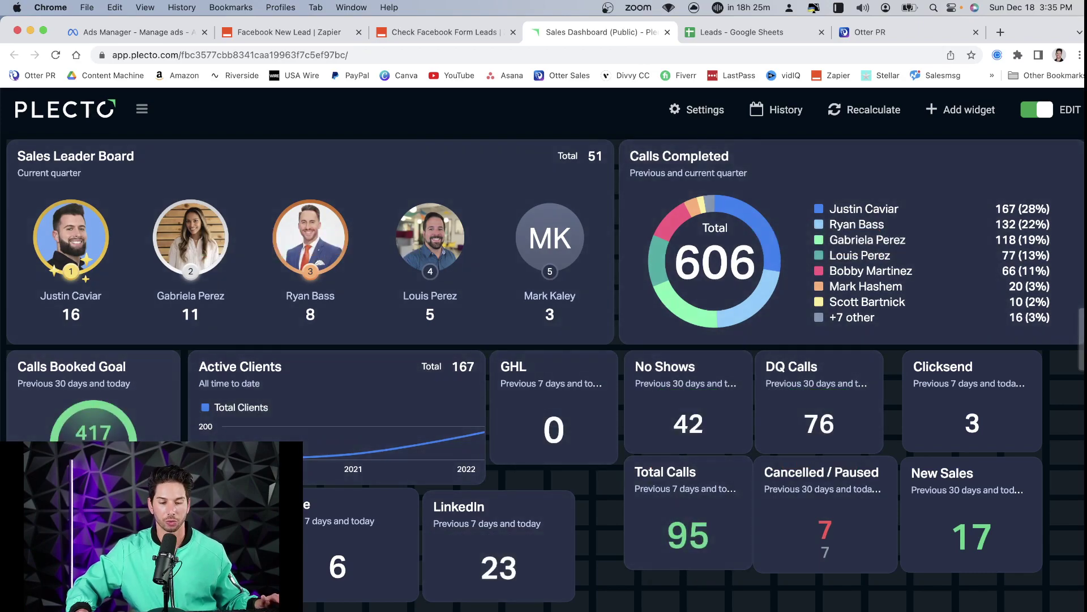
# Bring up the Pending Booking automation and scroll its tag trigger, SMS, 2-day waits and reminder email.
pyautogui.click(868, 34)
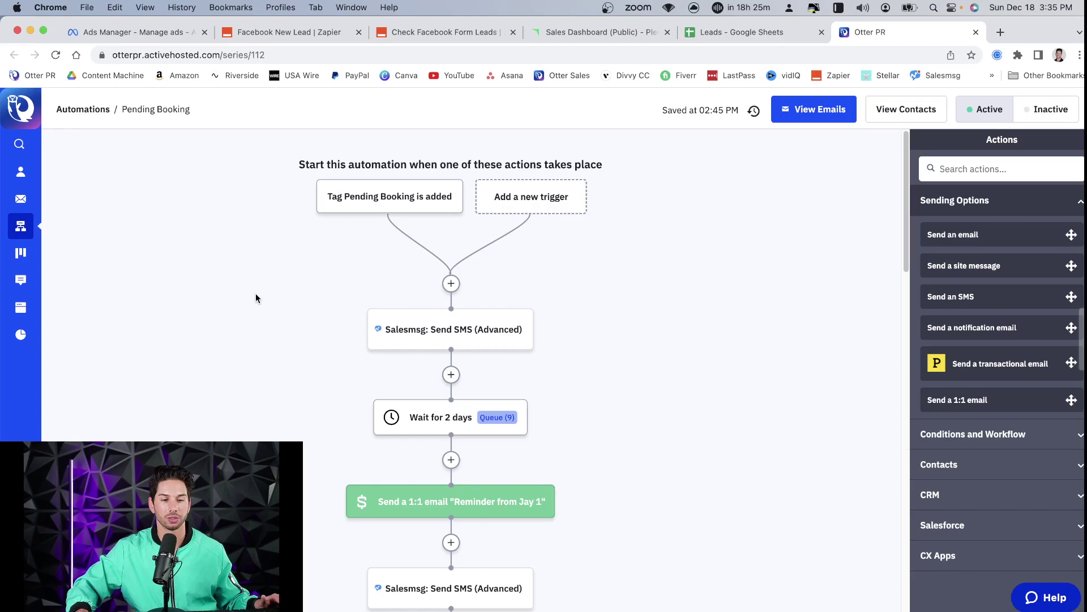
pyautogui.scroll(-2, 256, 293)
pyautogui.scroll(2, 249, 266)
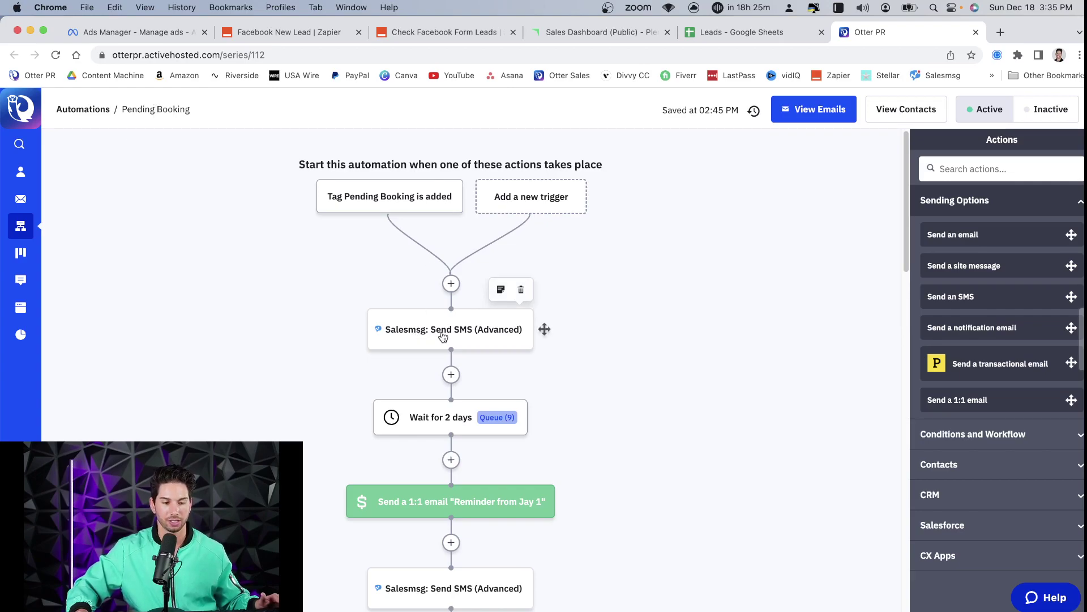
pyautogui.scroll(-5, 443, 337)
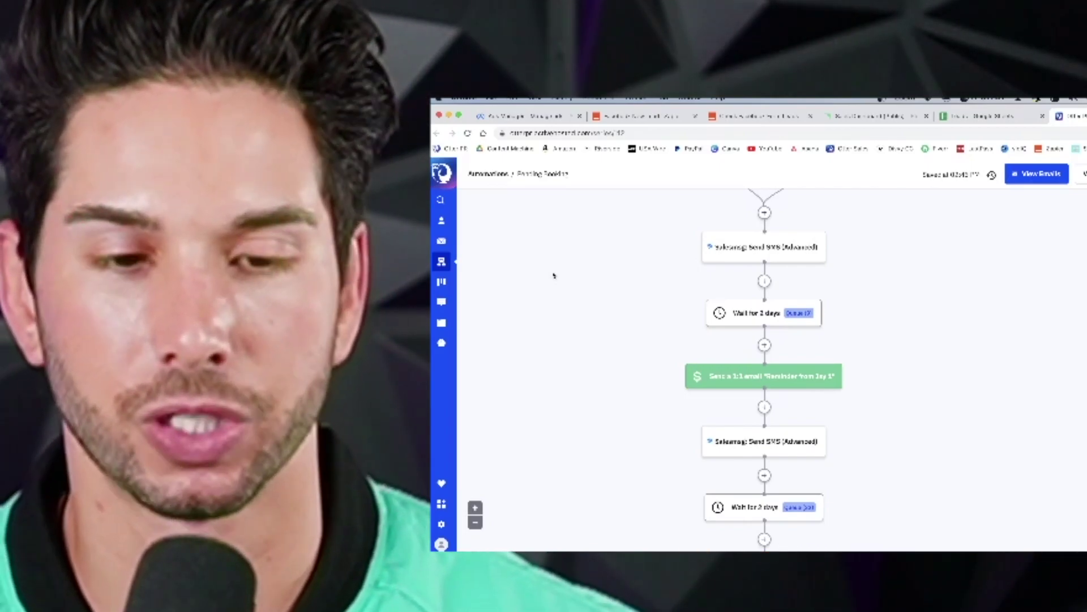
pyautogui.scroll(-3, 555, 276)
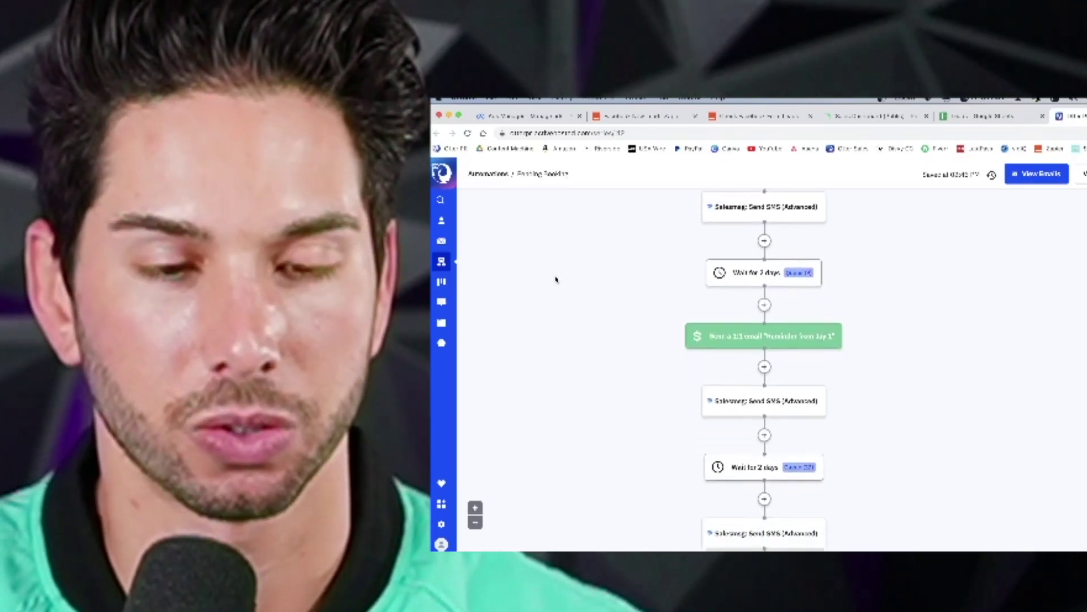
pyautogui.scroll(-2, 673, 264)
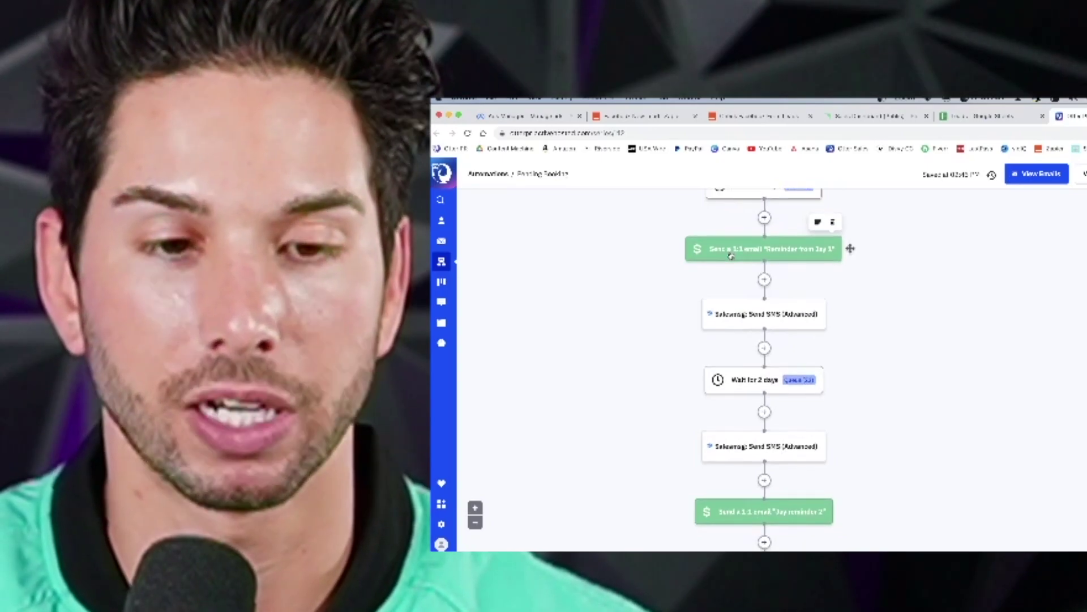
pyautogui.scroll(-1, 729, 256)
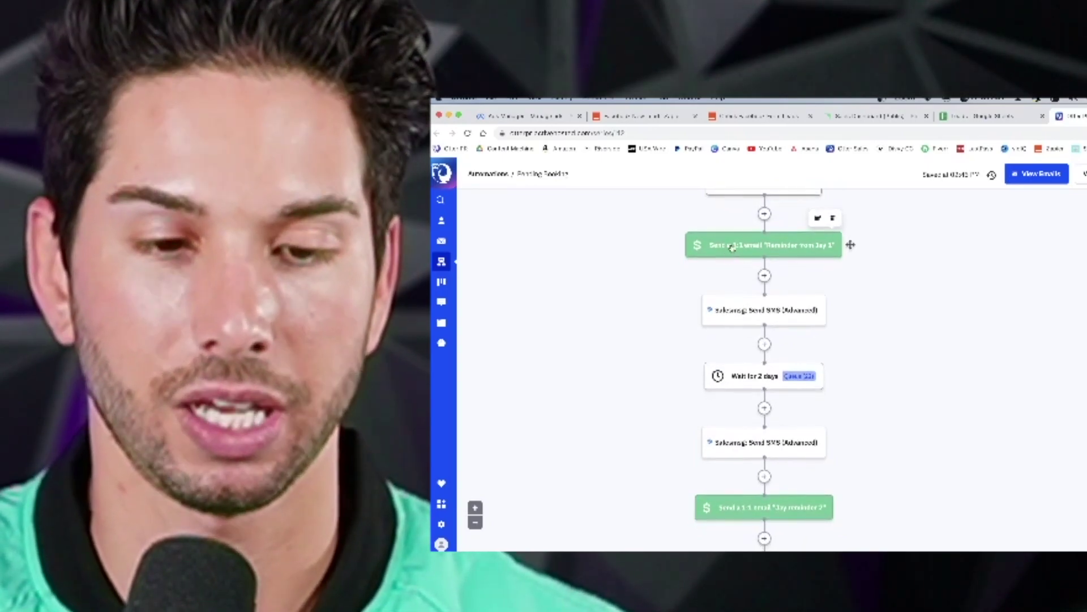
pyautogui.scroll(-2, 736, 301)
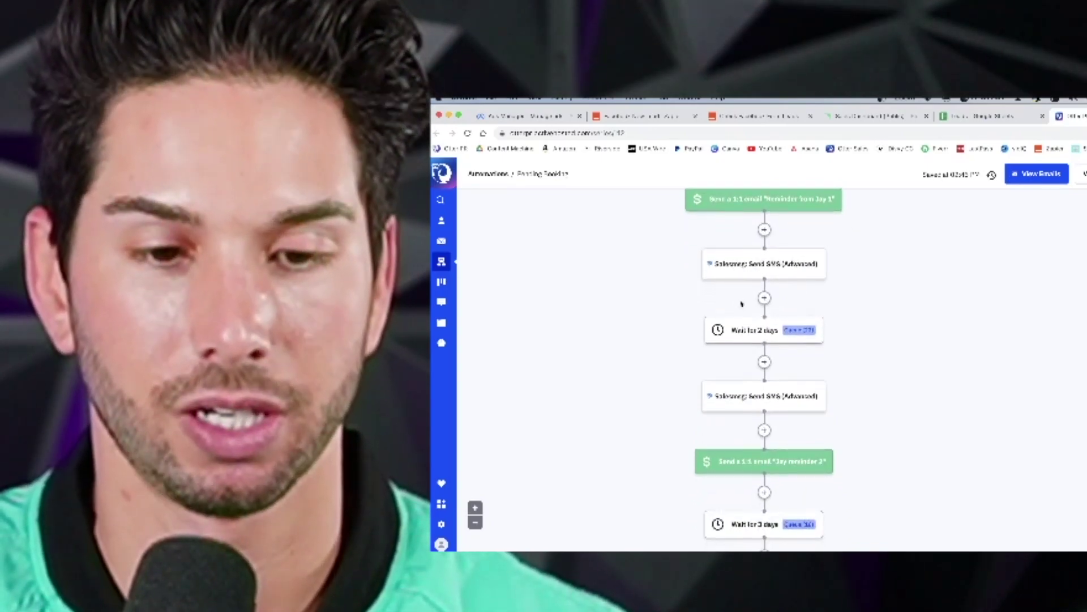
pyautogui.scroll(-3, 736, 328)
pyautogui.scroll(-2, 740, 350)
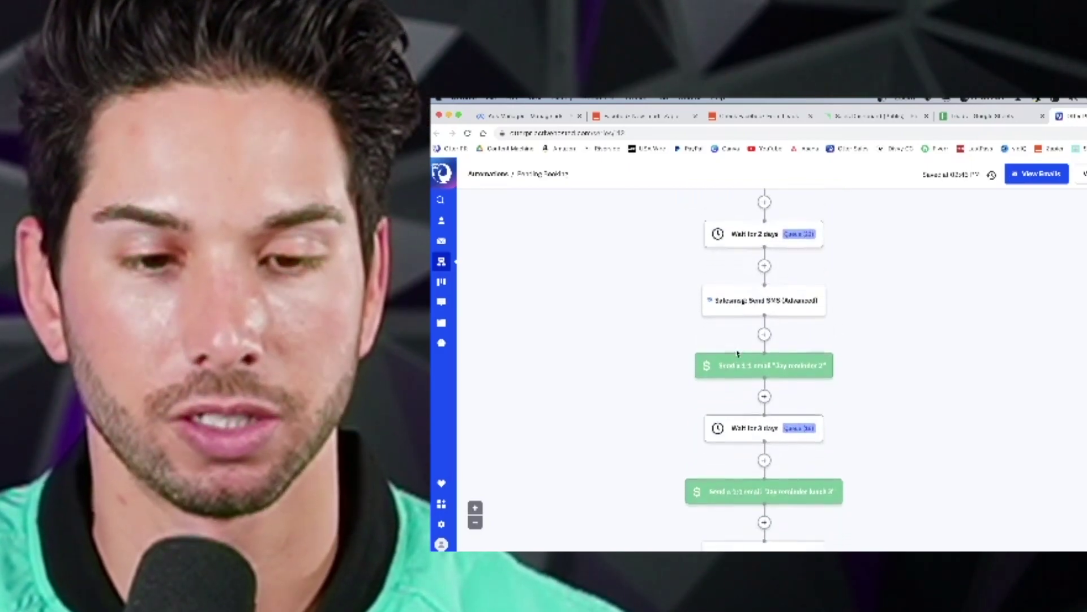
pyautogui.scroll(-6, 742, 295)
pyautogui.scroll(-4, 743, 291)
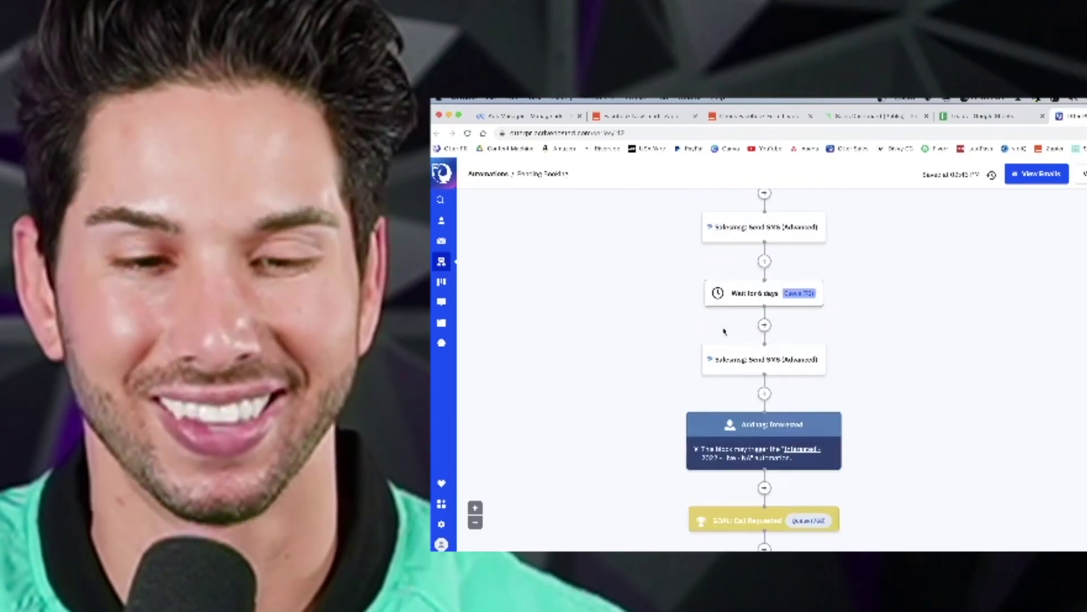
pyautogui.scroll(2, 725, 321)
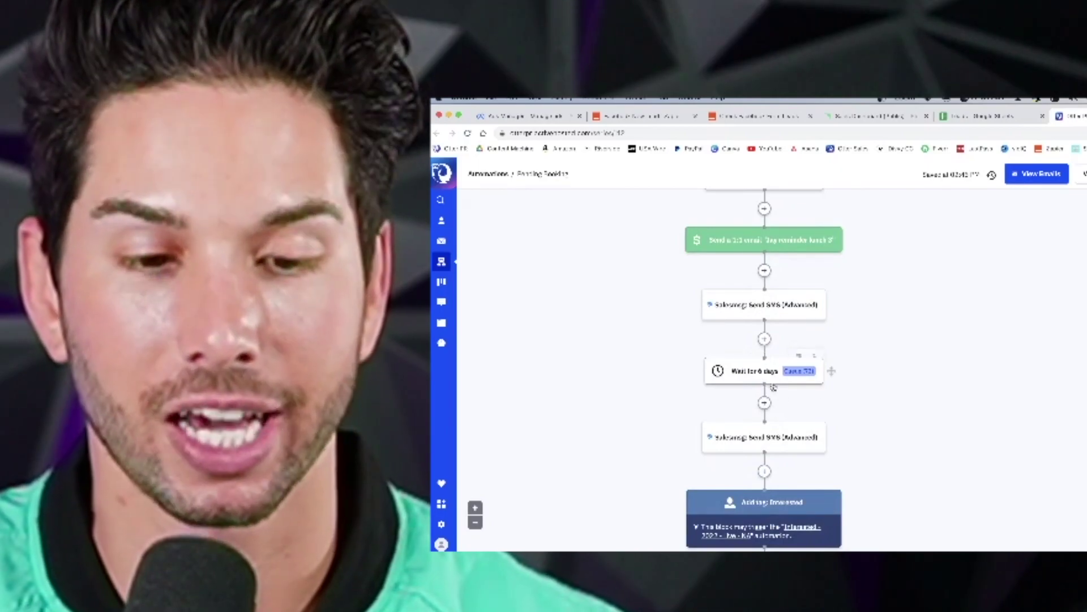
pyautogui.scroll(-4, 774, 387)
pyautogui.scroll(5, 767, 362)
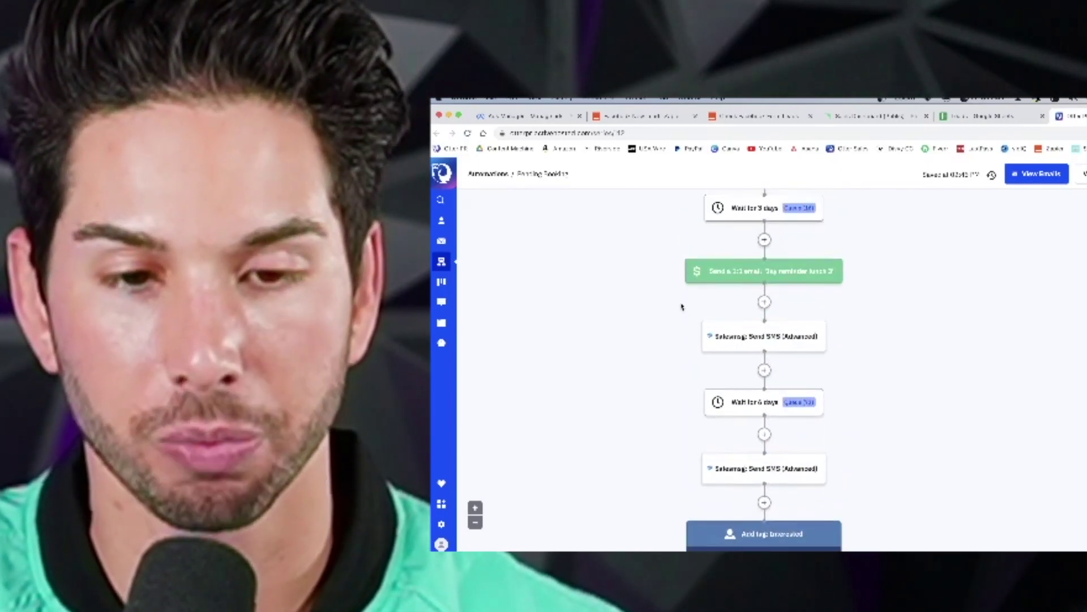
pyautogui.scroll(-3, 682, 306)
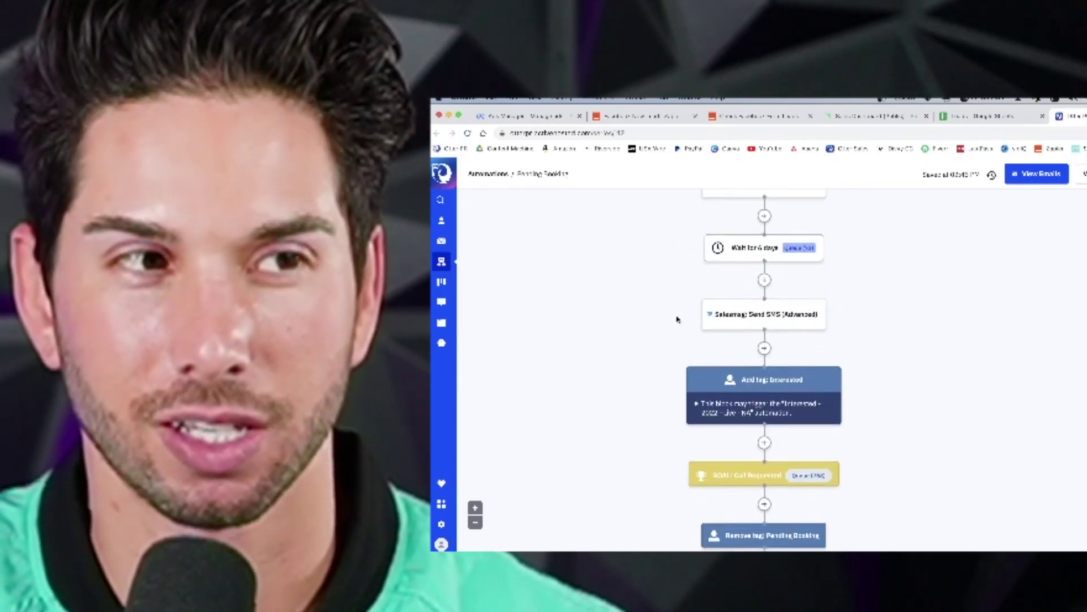
pyautogui.scroll(-1, 676, 319)
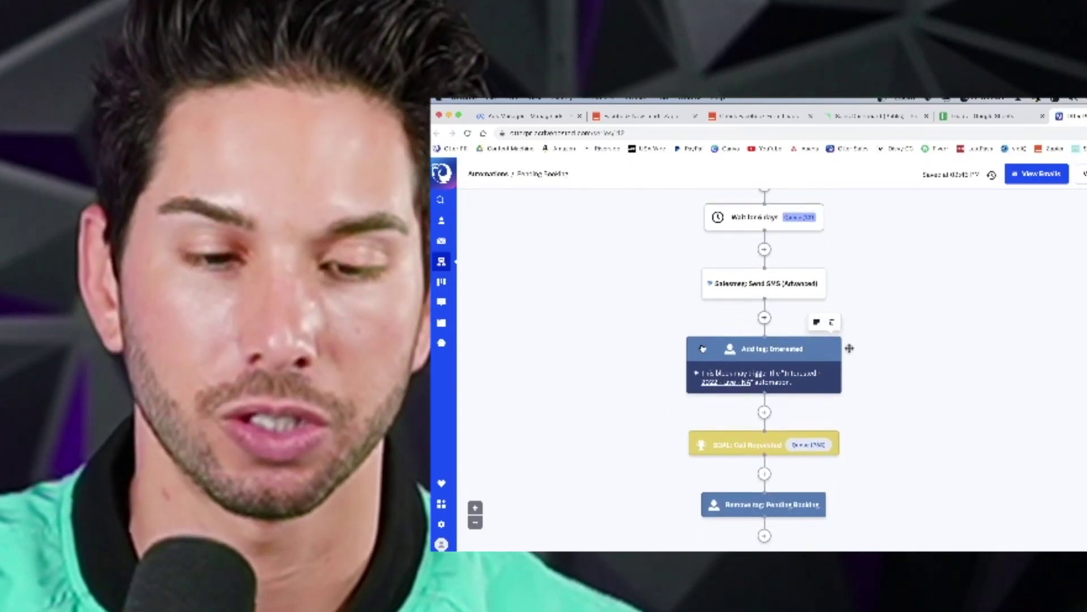
pyautogui.scroll(-1, 703, 349)
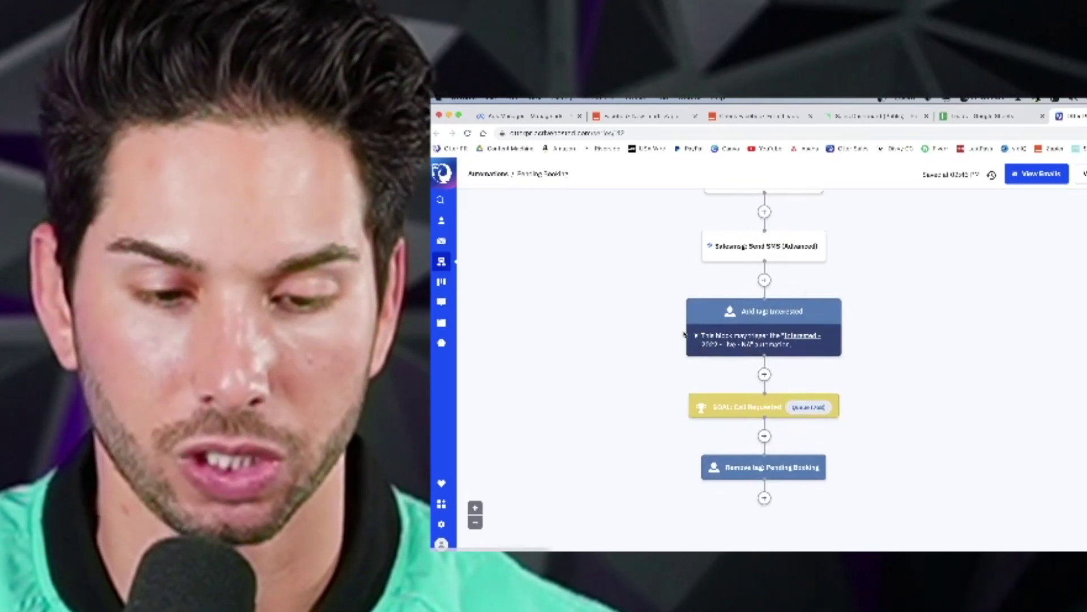
pyautogui.scroll(10, 684, 334)
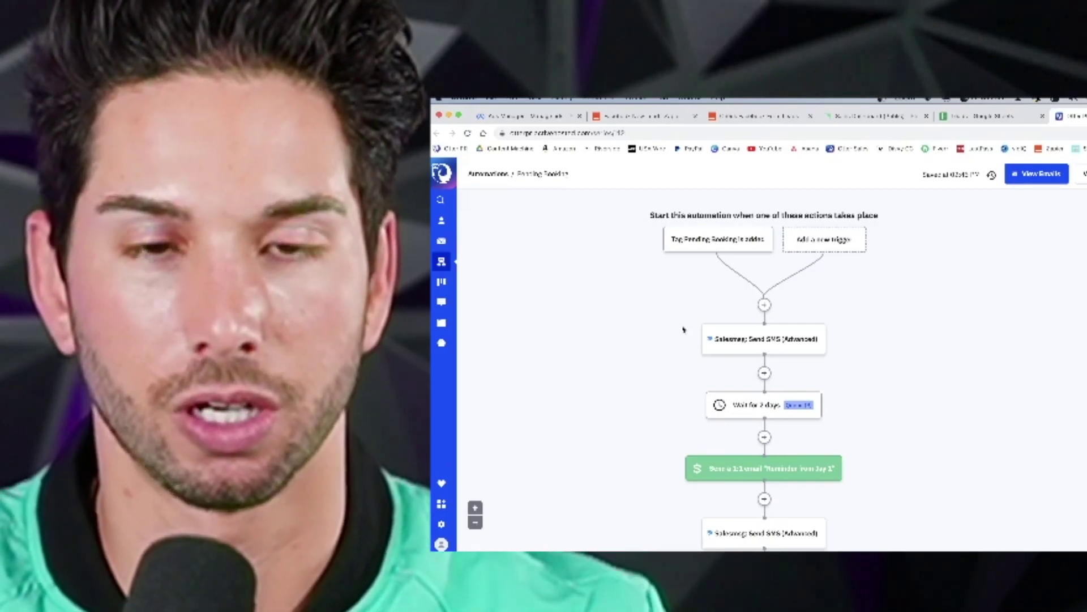
# Scroll to the automation's end: add Interested tag, Call Requested goal, remove Pending Booking tag.
pyautogui.scroll(-10, 685, 320)
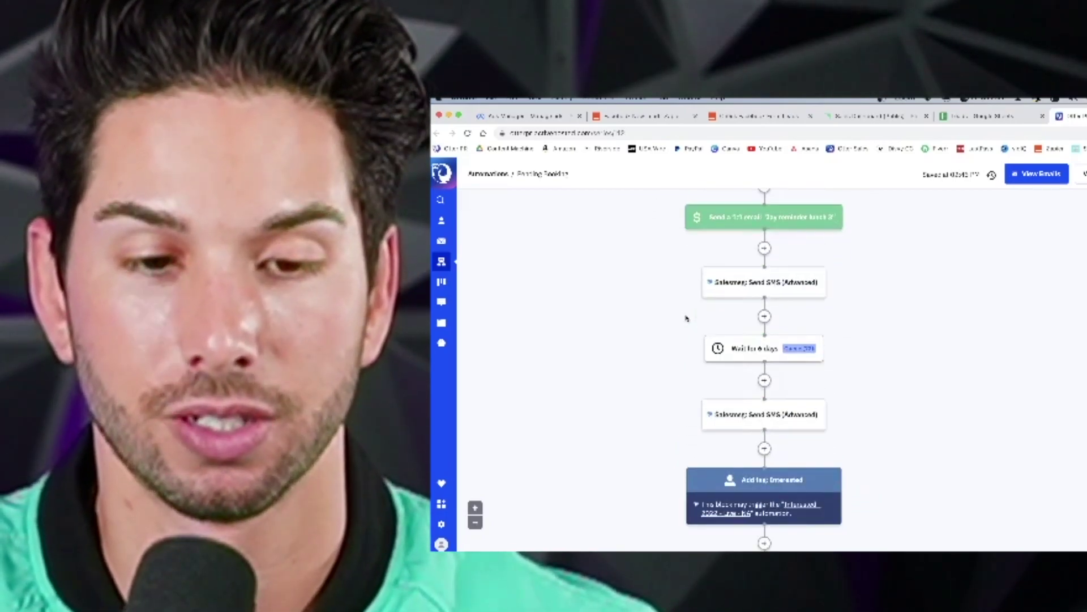
pyautogui.scroll(-5, 687, 319)
pyautogui.moveTo(715, 406)
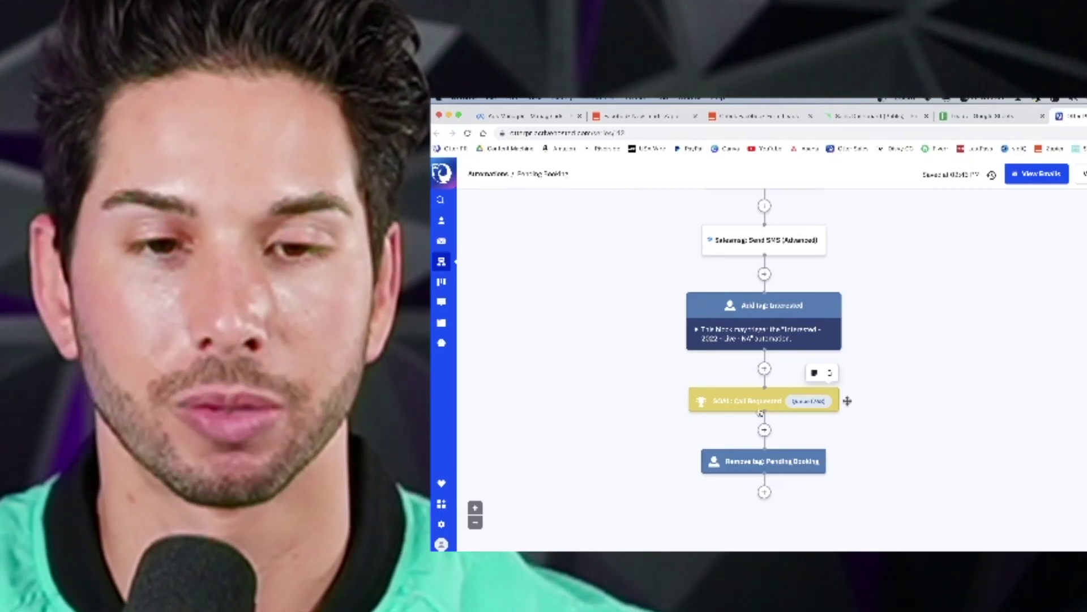
# Go back to the Check Facebook Form Leads zap's Scheduled field mapping.
pyautogui.click(643, 116)
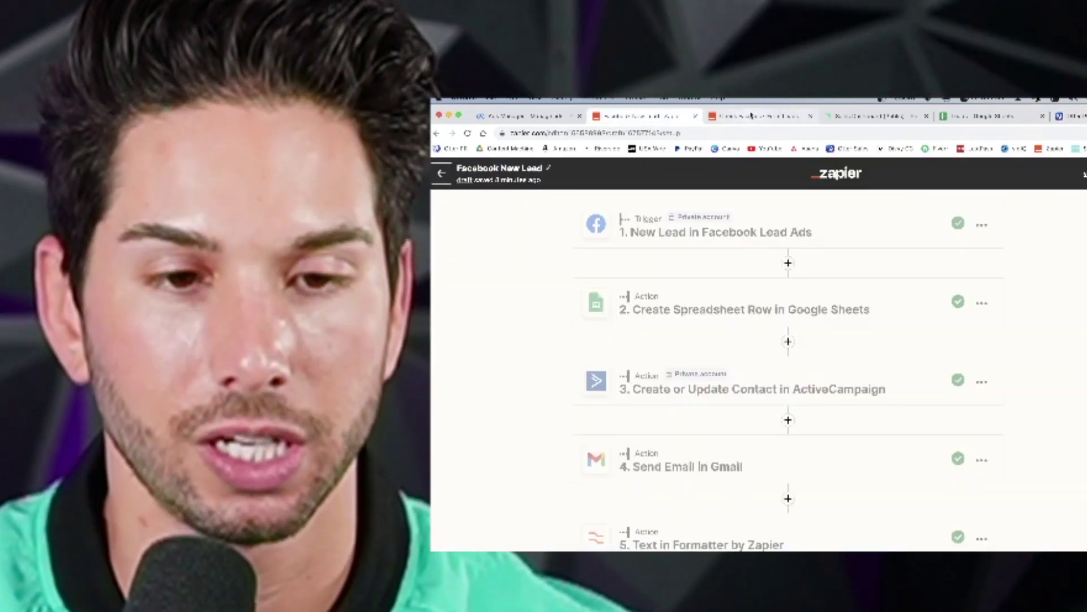
pyautogui.click(752, 117)
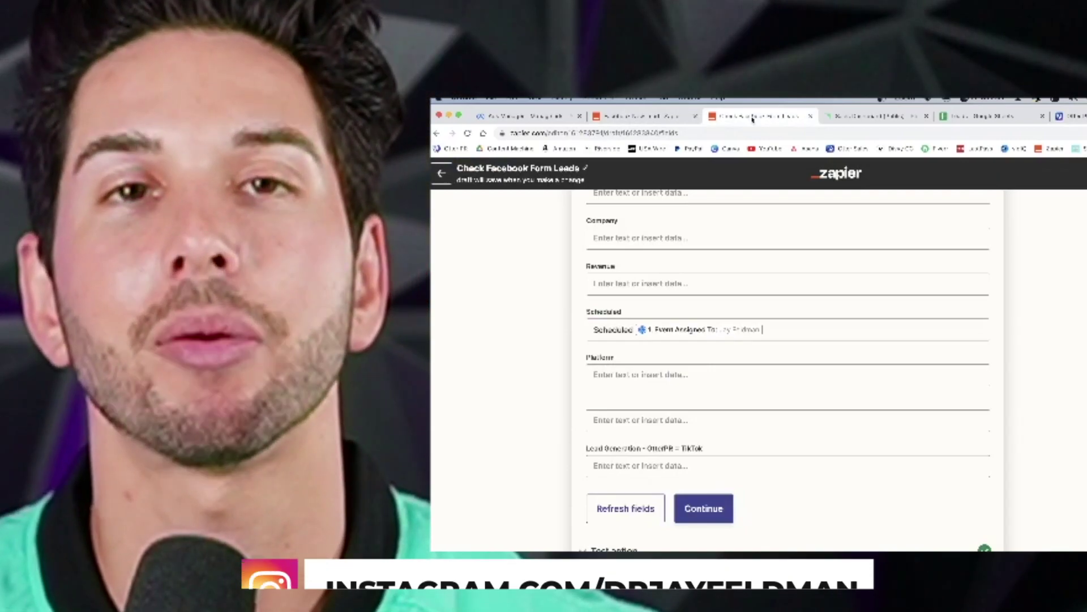